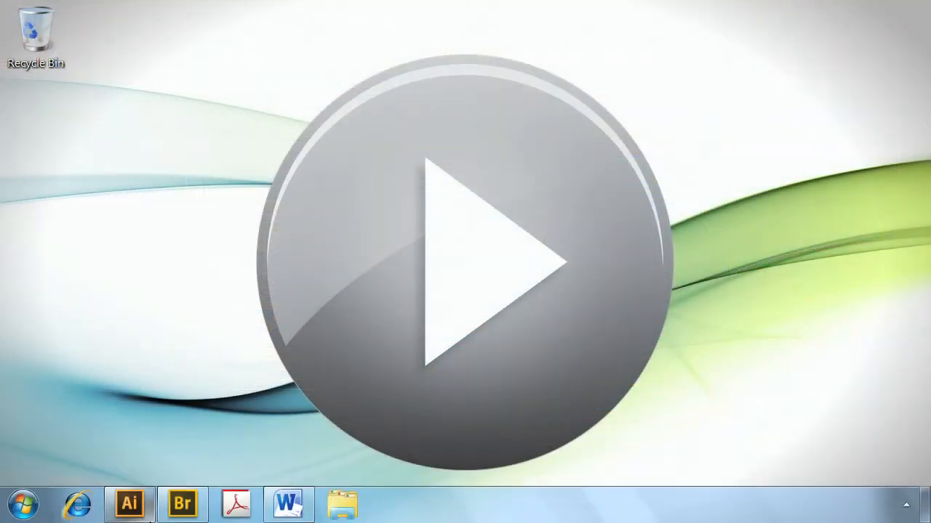
Switch to Illustrator and use the Selection tool to select the magenta star, circles, small cyan star and wavy line individually, ending with nothing selected
{"action": "left_click", "coordinate": [138, 510]}
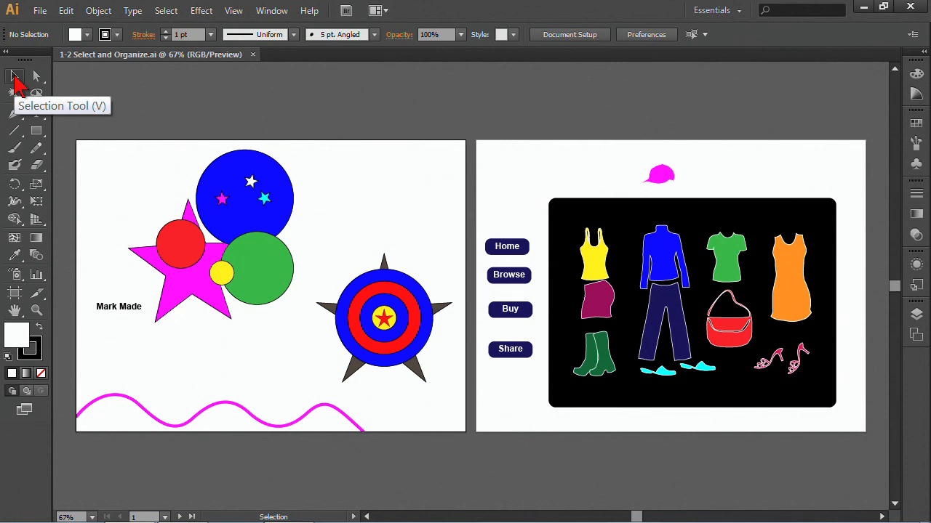
{"action": "left_click", "coordinate": [15, 77]}
{"action": "left_click", "coordinate": [198, 296]}
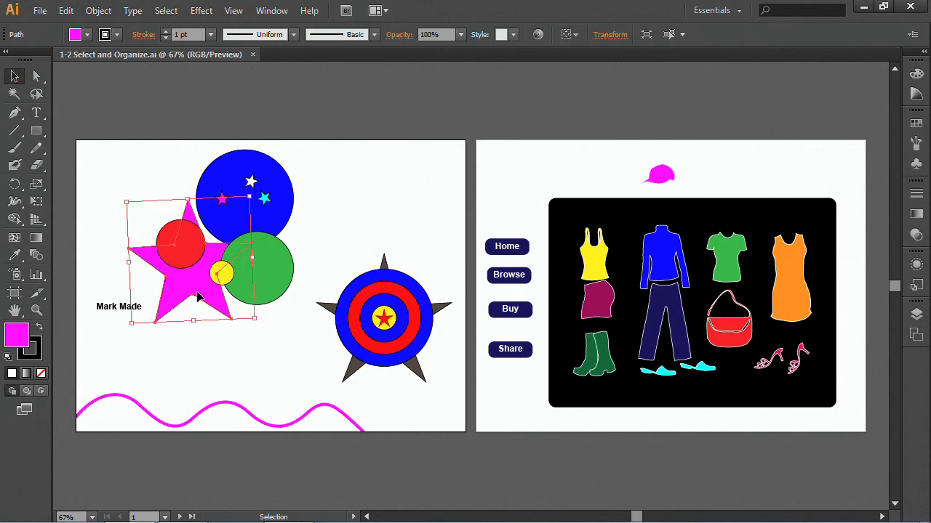
{"action": "left_click", "coordinate": [195, 253]}
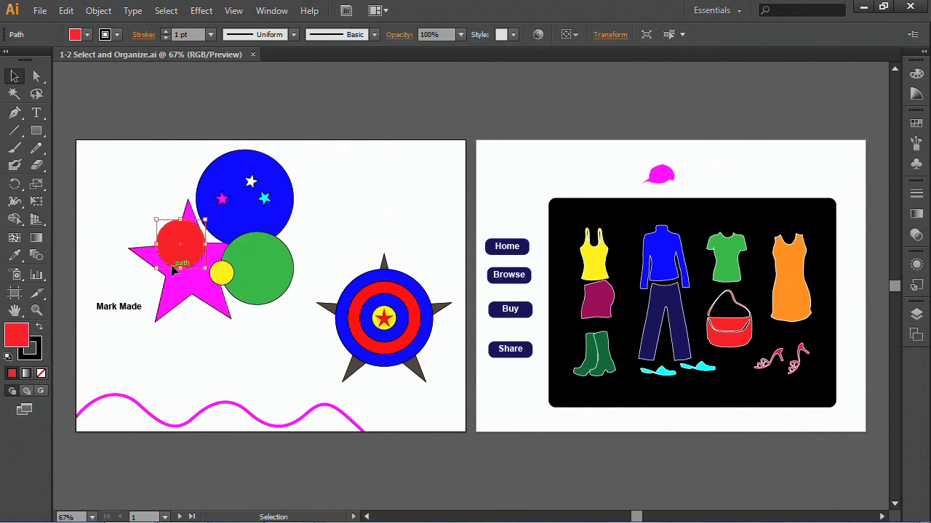
{"action": "left_click", "coordinate": [268, 273]}
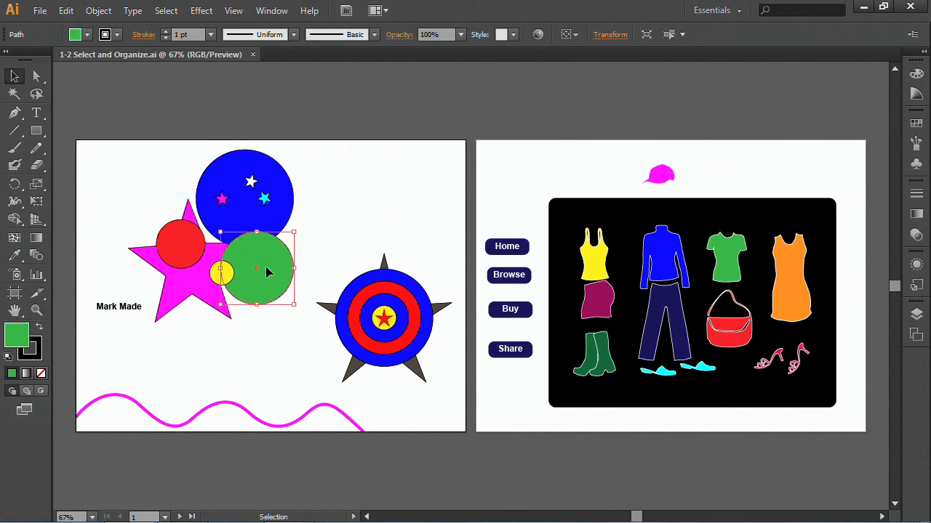
{"action": "left_click", "coordinate": [276, 219]}
{"action": "left_click", "coordinate": [263, 196]}
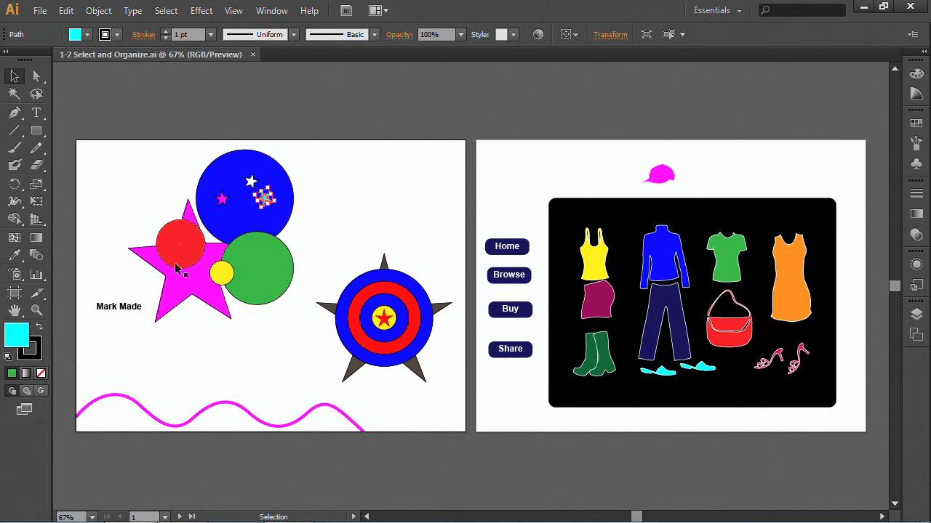
{"action": "left_click", "coordinate": [148, 420]}
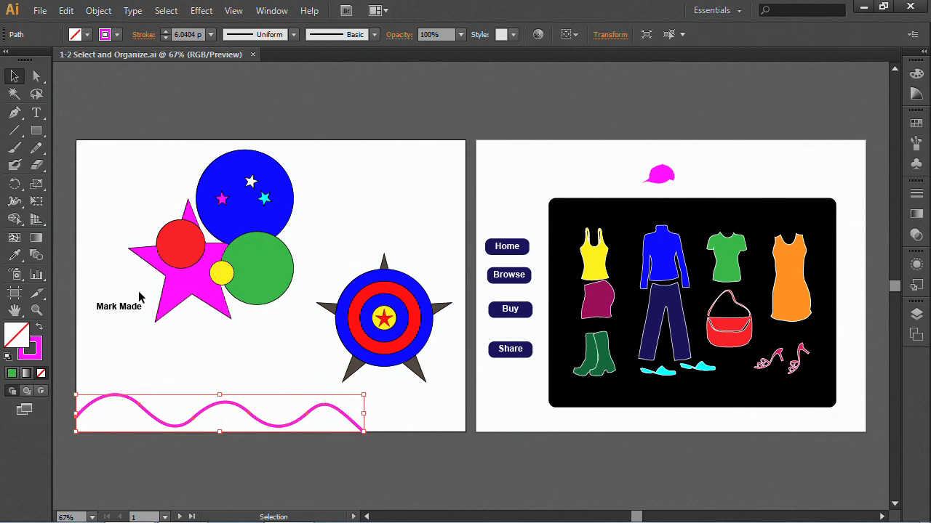
{"action": "left_click", "coordinate": [87, 138]}
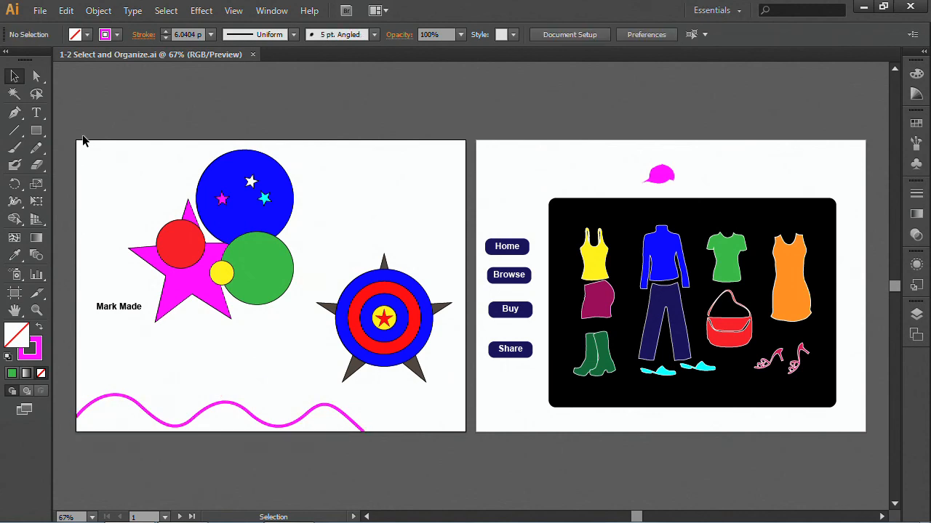
Marquee-select the overlapping stars and circles, and add the target group, the "Mark Made" text and the wavy line to the selection
{"action": "left_click_drag", "start_coordinate": [112, 149], "coordinate": [304, 305]}
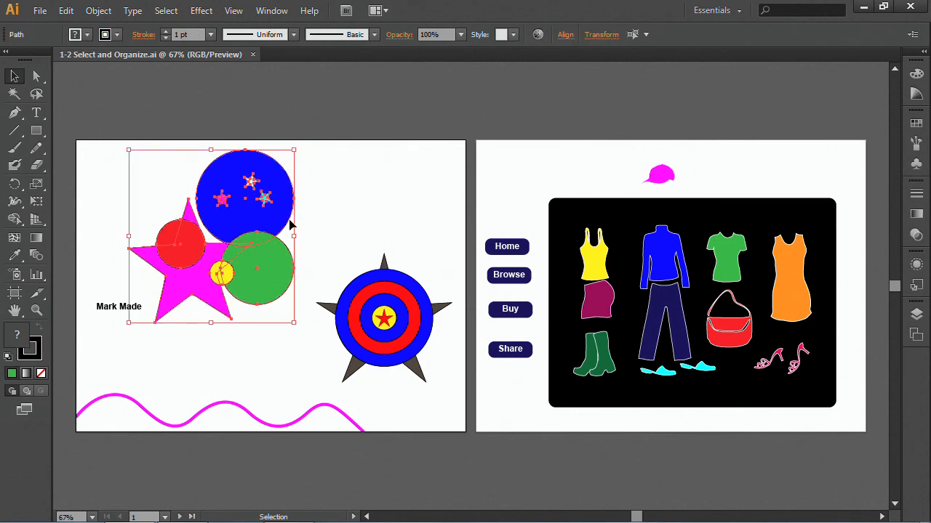
{"action": "left_click", "coordinate": [227, 347]}
{"action": "left_click_drag", "start_coordinate": [153, 175], "coordinate": [230, 239]}
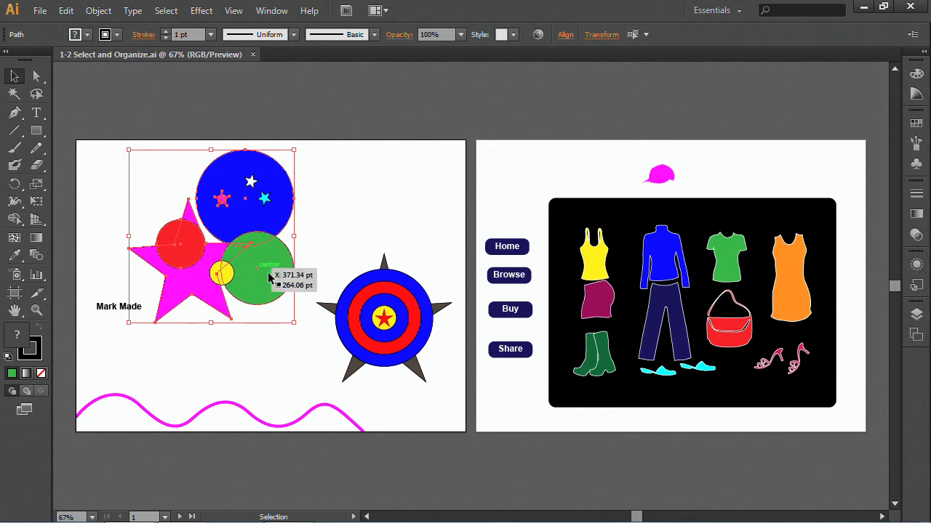
{"action": "left_click", "coordinate": [348, 292], "text": "shift"}
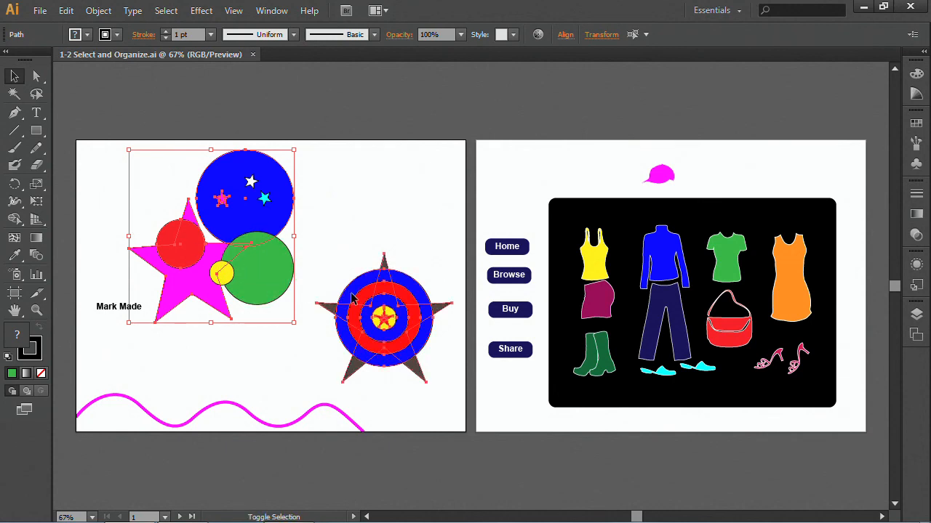
{"action": "left_click", "coordinate": [103, 308], "text": "shift"}
{"action": "left_click", "coordinate": [105, 402], "text": "shift"}
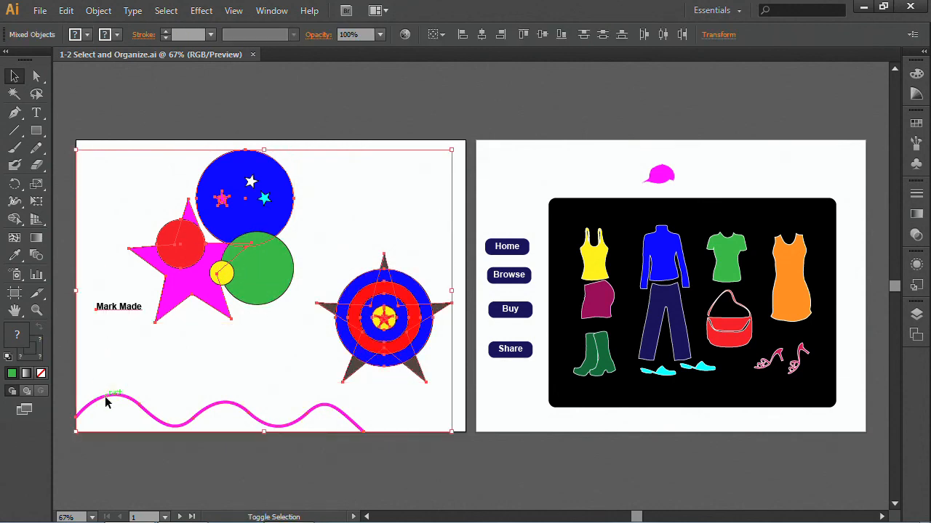
Remove the magenta star, text, wavy line, circles and small star from the selection, keeping only the target group selected
{"action": "left_click", "coordinate": [192, 291], "text": "shift"}
{"action": "left_click", "coordinate": [120, 311], "text": "shift"}
{"action": "left_click", "coordinate": [111, 399], "text": "shift"}
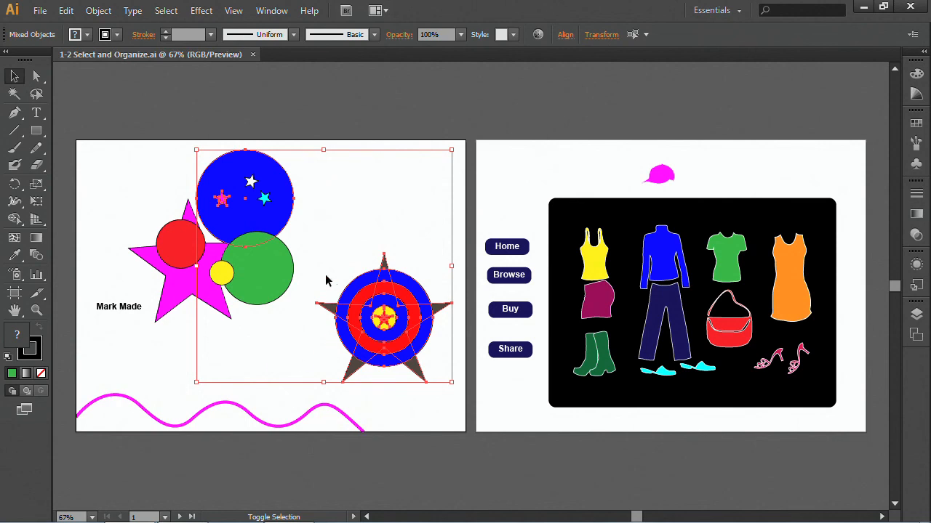
{"action": "left_click", "coordinate": [245, 278], "text": "shift"}
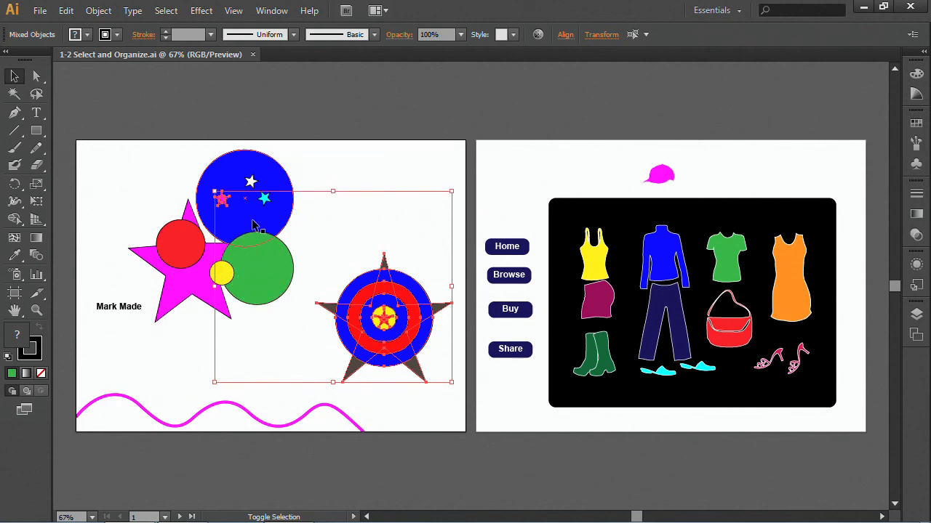
{"action": "left_click", "coordinate": [218, 205], "text": "shift"}
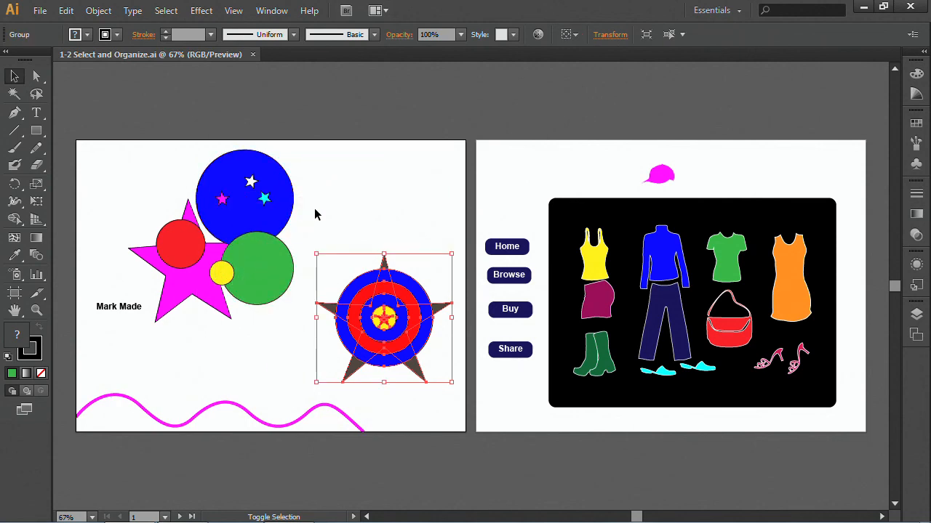
Invert the selection to every object except the target group, and apply Reselect to switch back to the group
{"action": "left_click", "coordinate": [168, 10]}
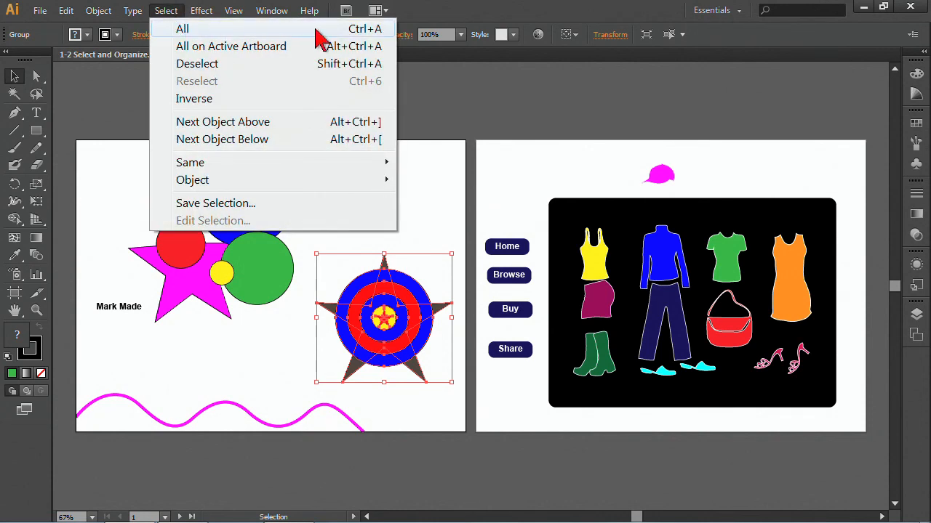
{"action": "left_click", "coordinate": [196, 101]}
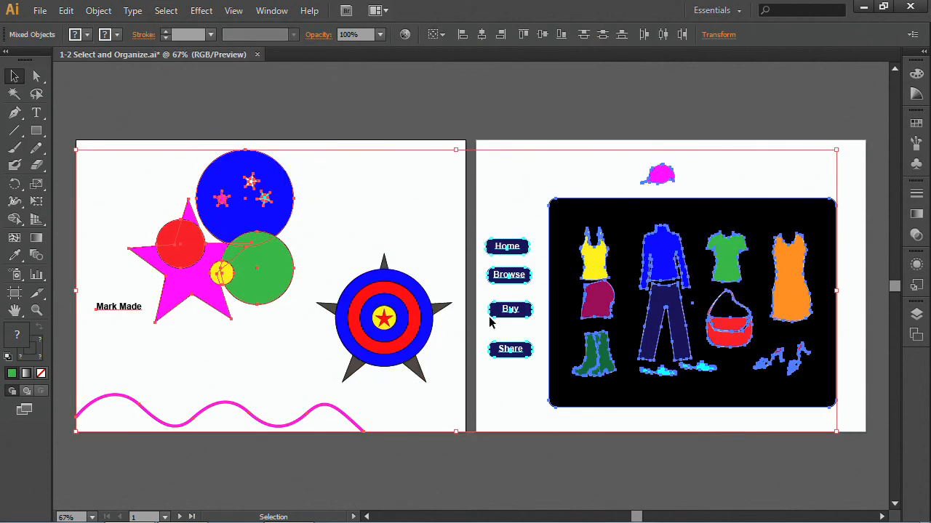
{"action": "left_click", "coordinate": [166, 10]}
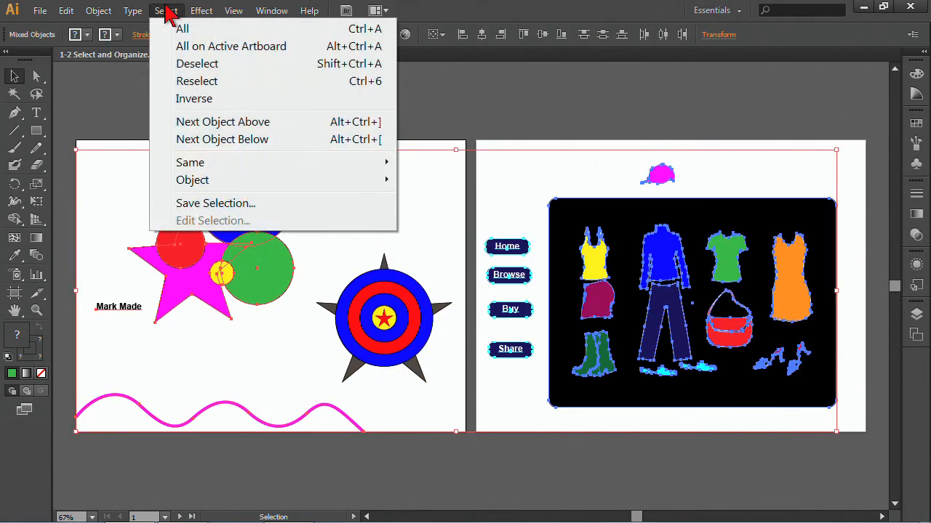
{"action": "left_click", "coordinate": [196, 83]}
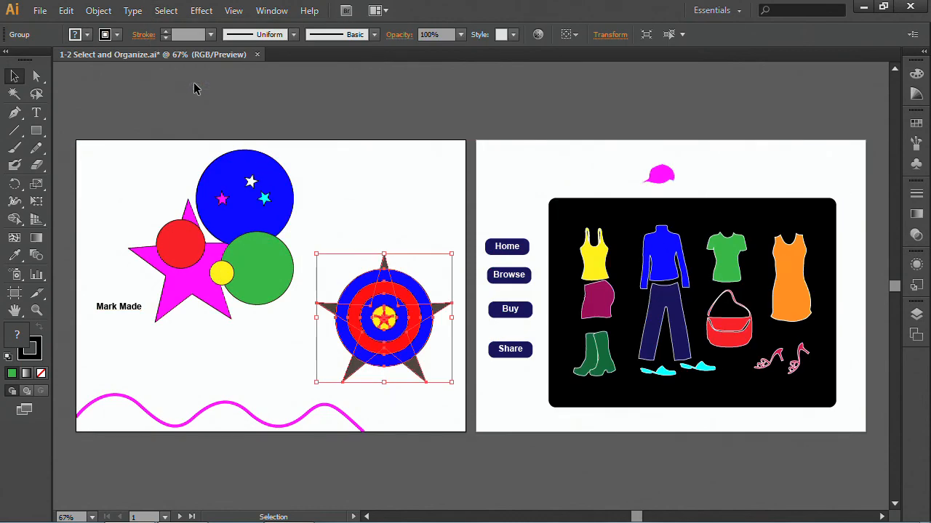
Deselect the target group, marquee-select the overlapping stars and circles, and clear that selection
{"action": "left_click", "coordinate": [166, 10]}
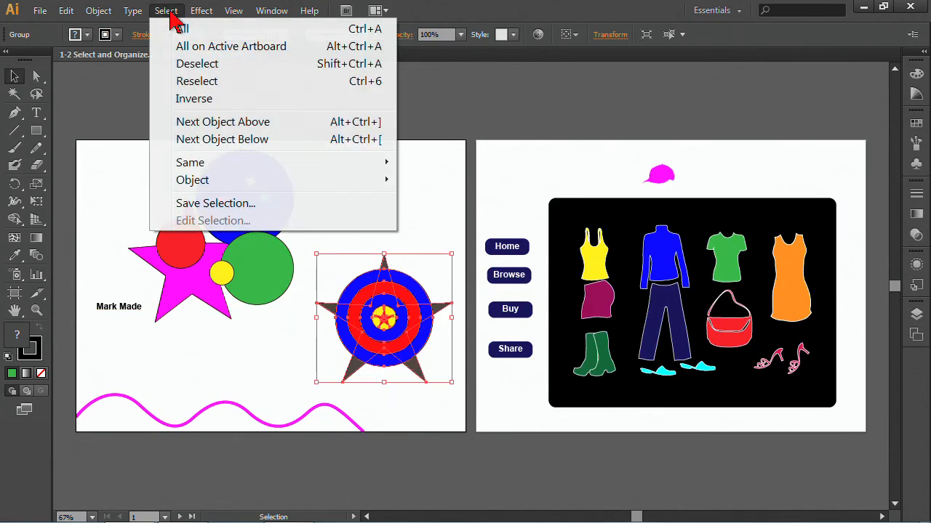
{"action": "left_click", "coordinate": [192, 65]}
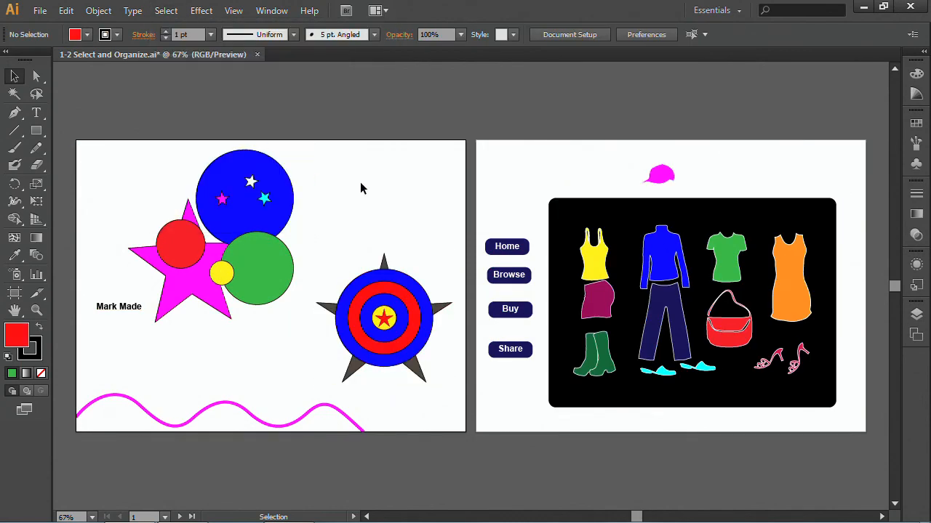
{"action": "left_click_drag", "start_coordinate": [131, 166], "coordinate": [294, 304]}
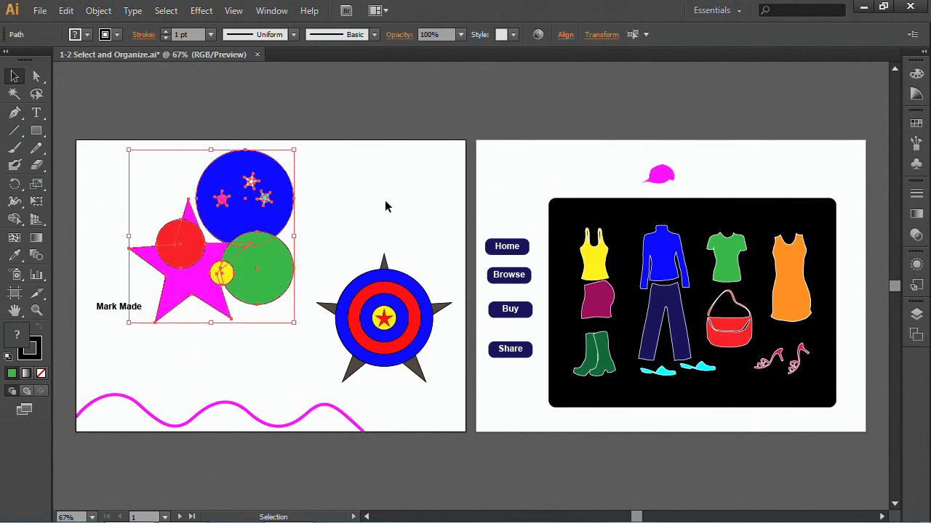
{"action": "left_click", "coordinate": [385, 200]}
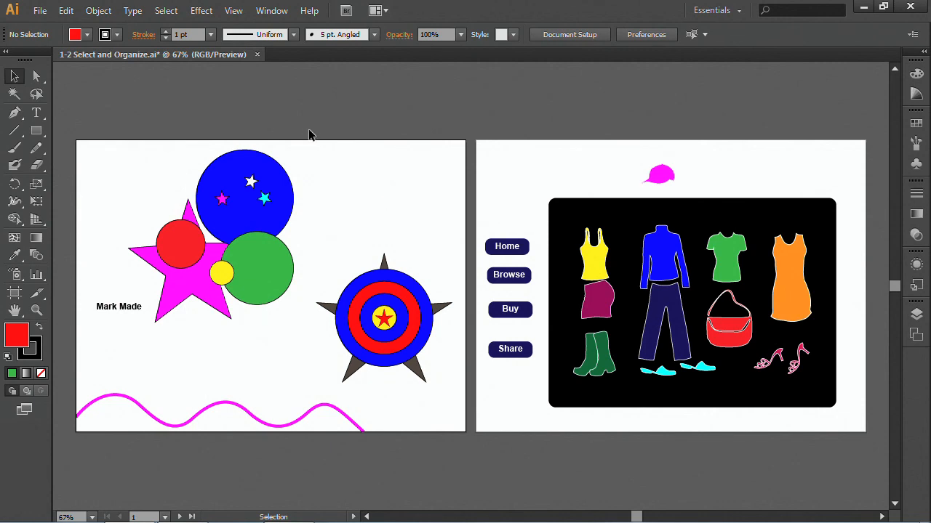
Expand the Target layer and select its wavy path and "Mark Made" text alternately from the layer list, ending with nothing selected
{"action": "left_click", "coordinate": [917, 315]}
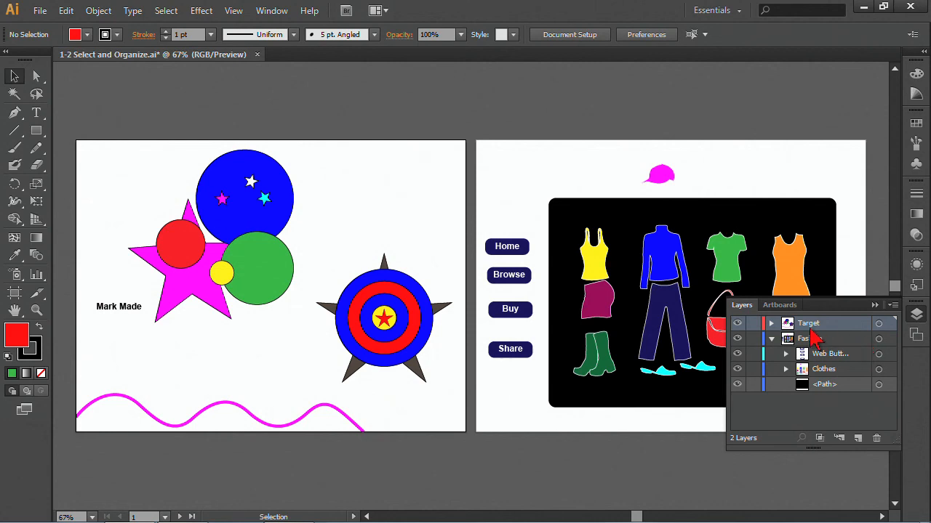
{"action": "left_click", "coordinate": [771, 325]}
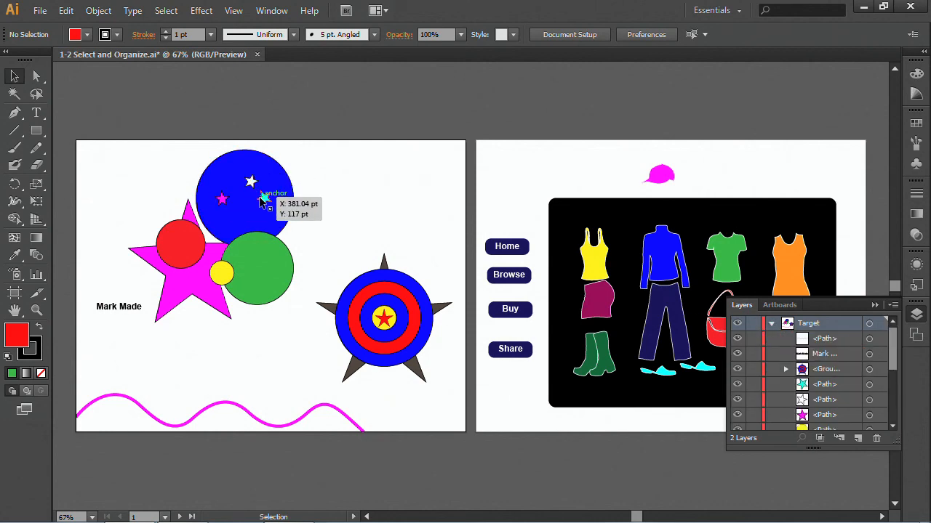
{"action": "left_click", "coordinate": [870, 340]}
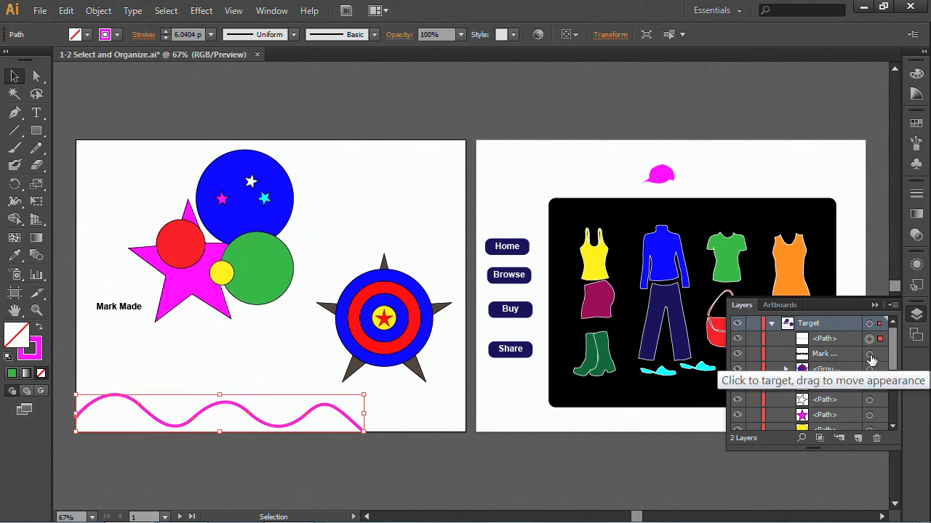
{"action": "left_click", "coordinate": [870, 354]}
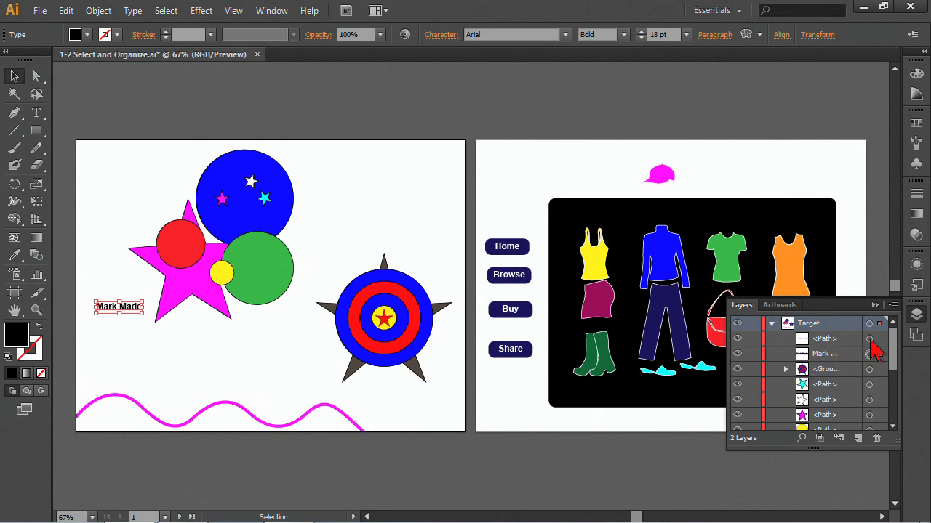
{"action": "left_click", "coordinate": [869, 339]}
{"action": "left_click", "coordinate": [870, 354]}
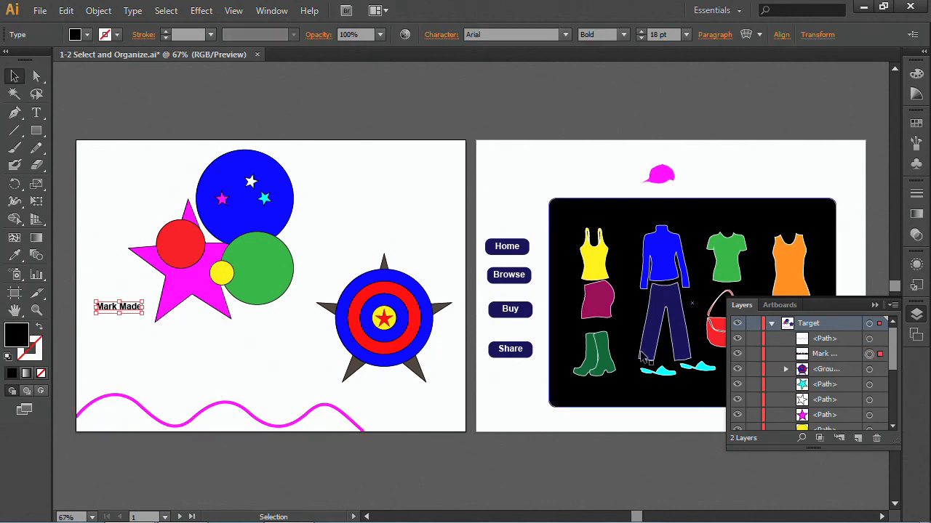
{"action": "left_click", "coordinate": [224, 330]}
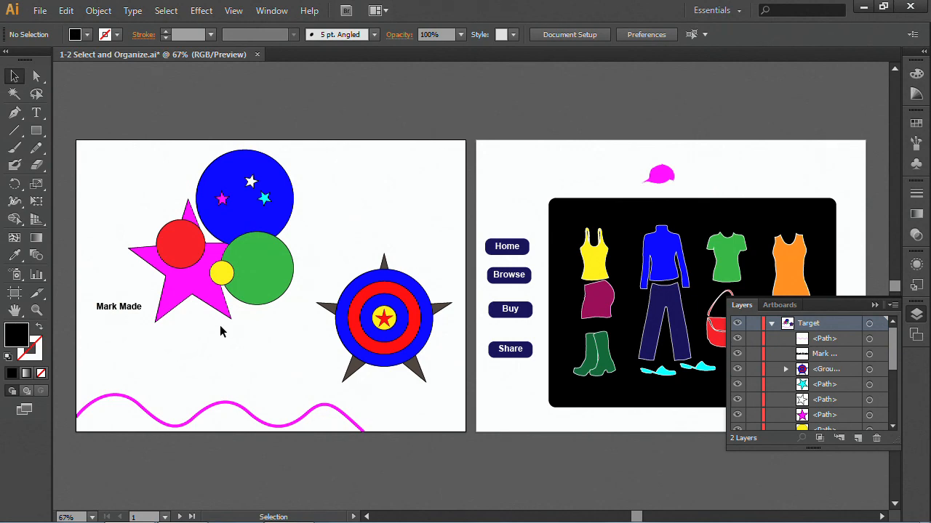
Marquee-select the overlapping stars and circles and examine which paths are marked as selected in the layer list
{"action": "left_click_drag", "start_coordinate": [183, 198], "coordinate": [277, 267]}
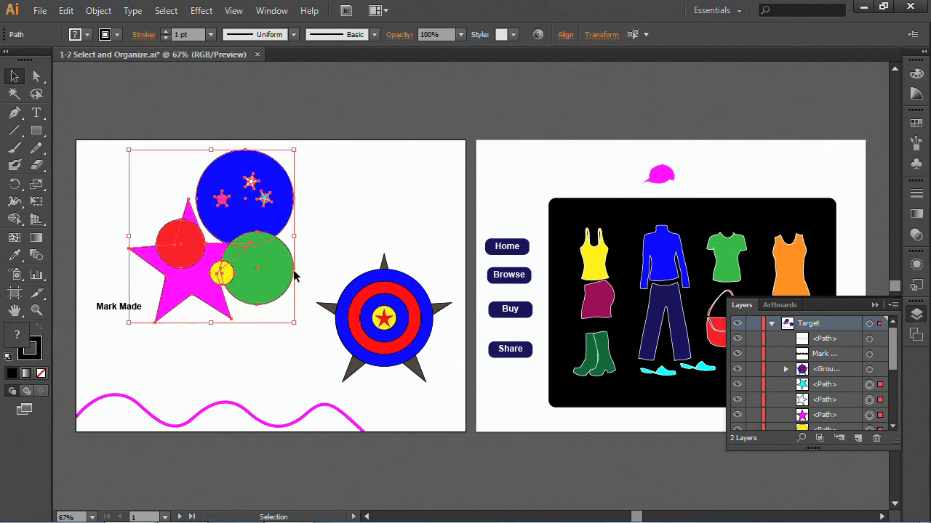
{"action": "scroll", "coordinate": [893, 360], "scroll_direction": "down", "scroll_amount": 3}
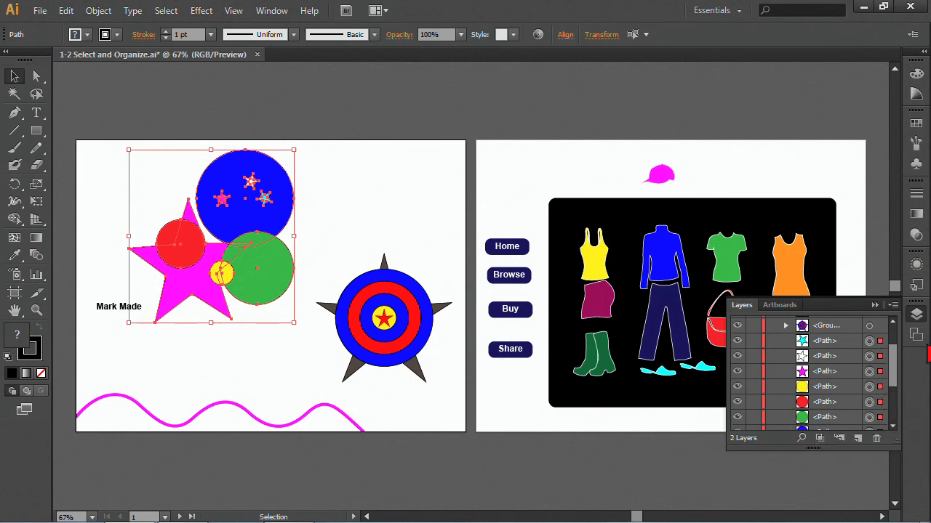
{"action": "left_click", "coordinate": [918, 316]}
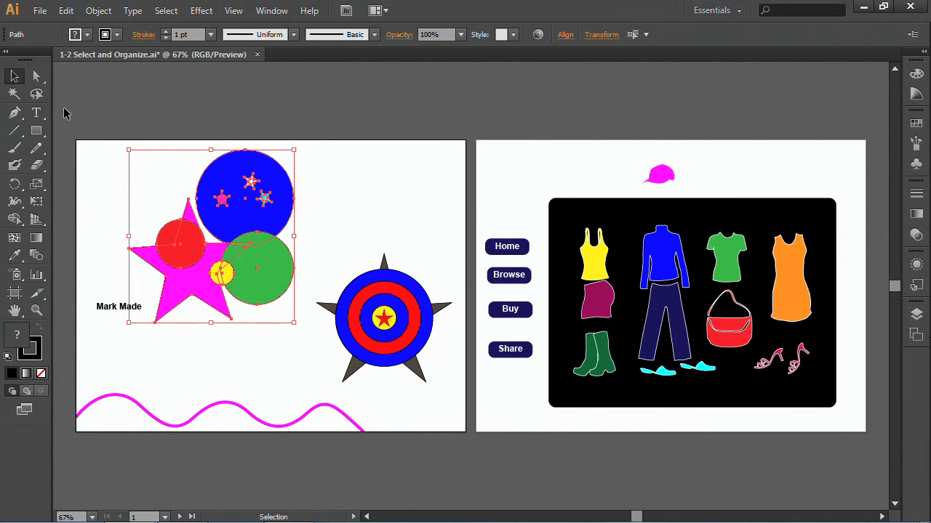
Try the Direct Selection tool, and select the whole magenta wavy line in close-up with the Selection tool
{"action": "left_click", "coordinate": [37, 78]}
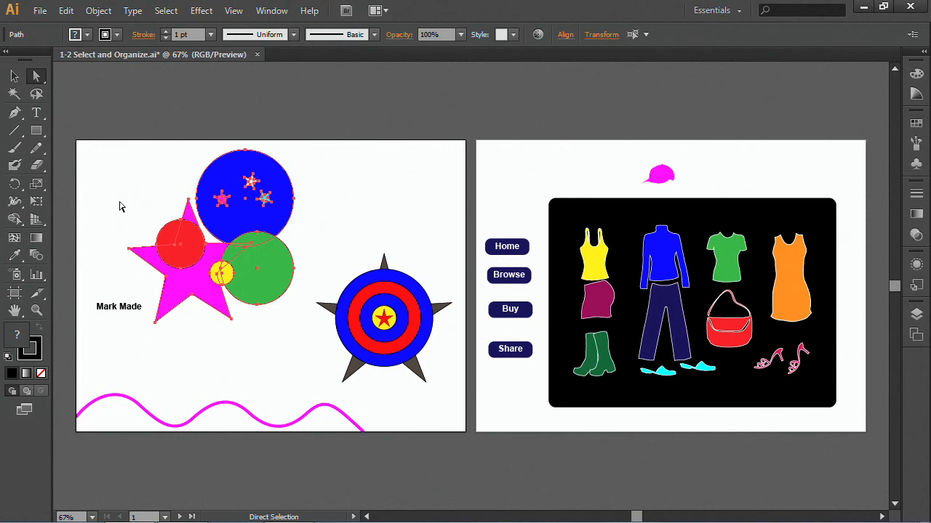
{"action": "key", "text": "ctrl+space"}
{"action": "left_click_drag", "start_coordinate": [67, 352], "coordinate": [419, 445]}
{"action": "left_click", "coordinate": [15, 75]}
{"action": "left_click", "coordinate": [183, 280]}
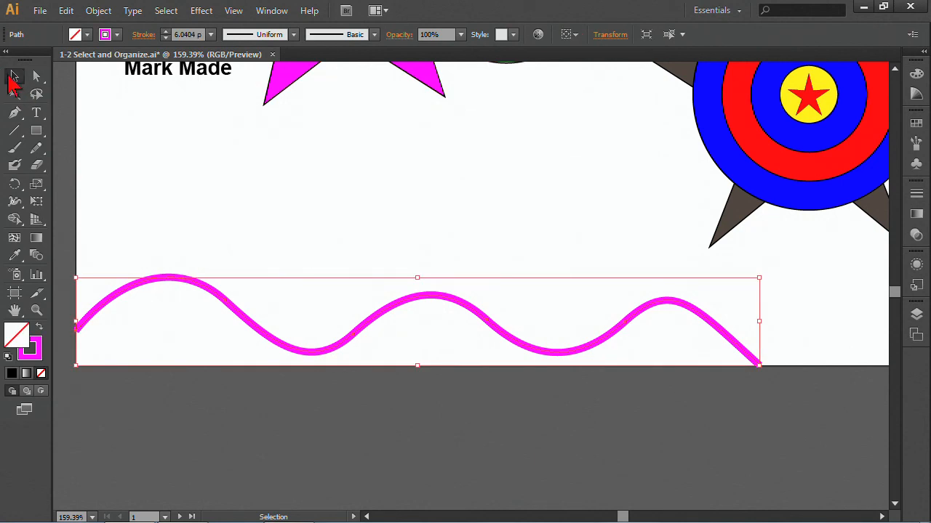
Try moving the wavy line upward and narrowing its width with the bounding box, undoing each change
{"action": "left_click_drag", "start_coordinate": [397, 313], "coordinate": [398, 222]}
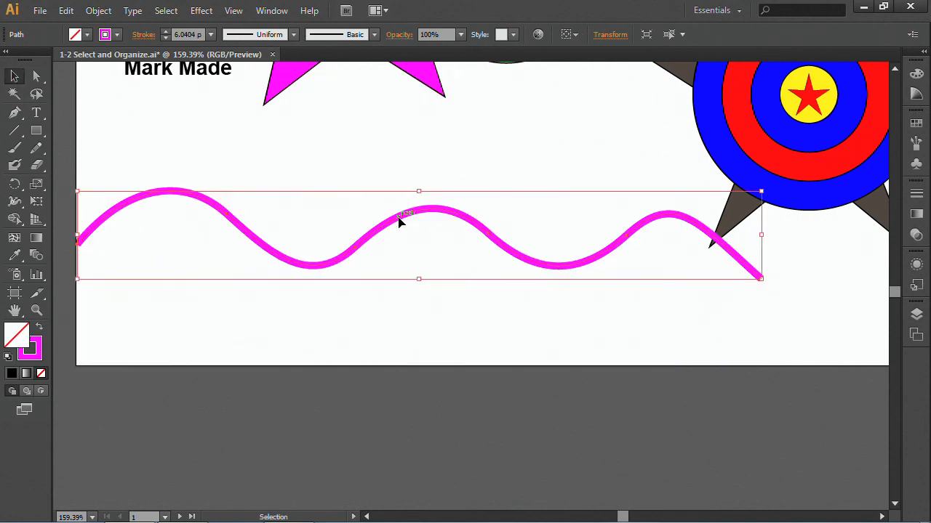
{"action": "key", "text": "ctrl+z"}
{"action": "left_click_drag", "start_coordinate": [758, 320], "coordinate": [573, 320]}
{"action": "key", "text": "ctrl+z"}
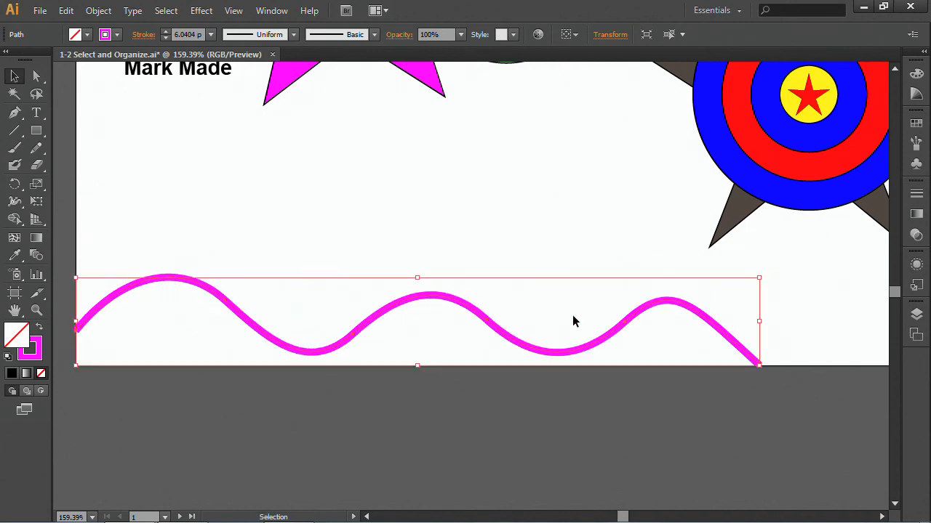
Deselect the wavy line, and directly select its first arched segment and the anchor point at its left end
{"action": "left_click", "coordinate": [193, 169]}
{"action": "left_click", "coordinate": [36, 75]}
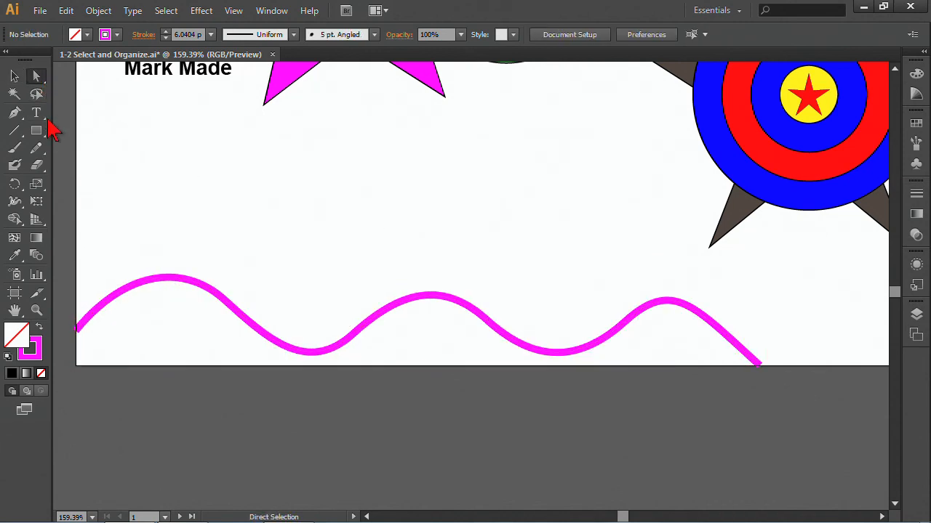
{"action": "left_click", "coordinate": [172, 282]}
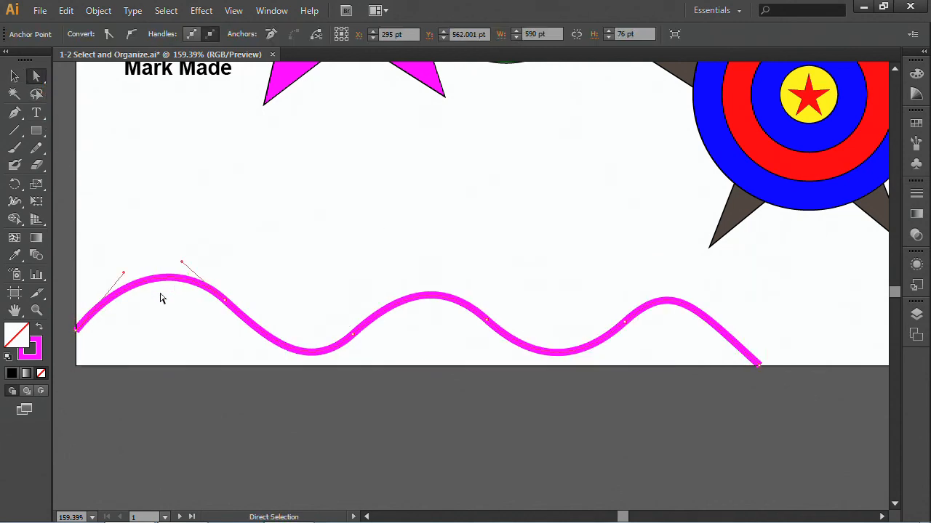
{"action": "left_click", "coordinate": [78, 334]}
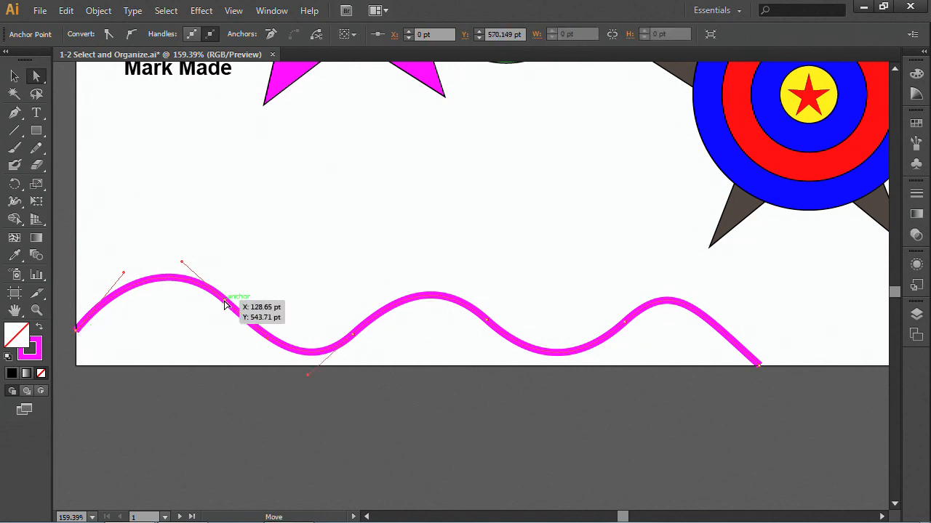
Select the anchor point after the wavy line's first dip and swing its upper direction handle up and leftward to steepen the curve
{"action": "left_click", "coordinate": [352, 336]}
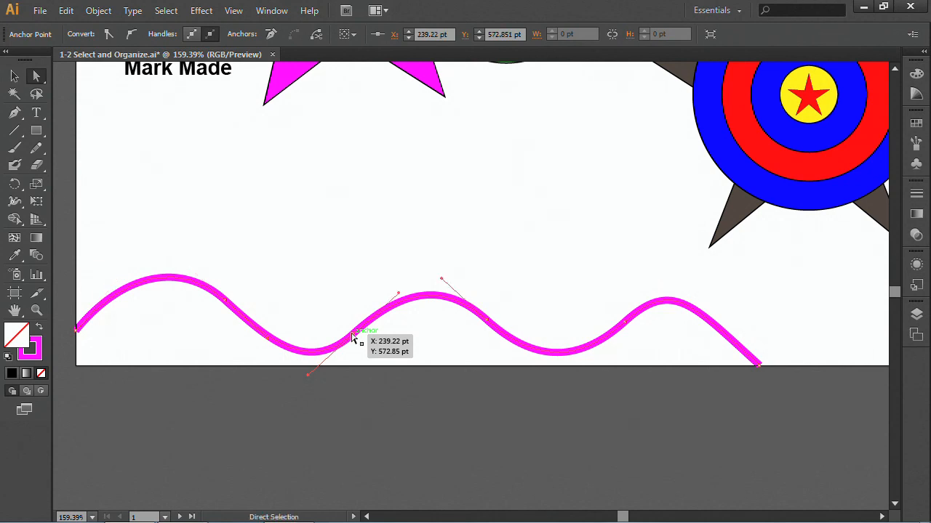
{"action": "key", "text": "ctrl+space"}
{"action": "left_click_drag", "start_coordinate": [318, 267], "coordinate": [404, 373]}
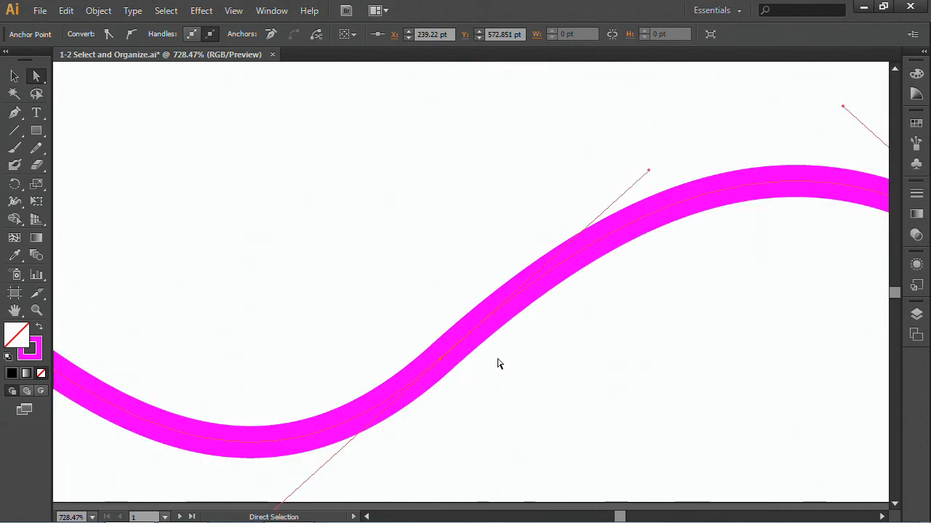
{"action": "left_click", "coordinate": [440, 360]}
{"action": "left_click_drag", "start_coordinate": [648, 171], "coordinate": [544, 120]}
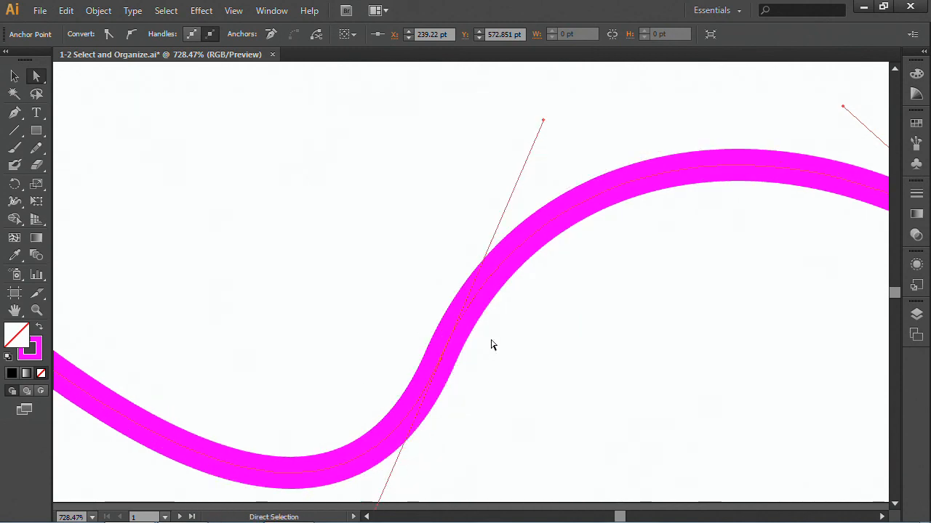
Directly select the wavy line's second arched segment and pull it upward
{"action": "left_click", "coordinate": [659, 224]}
{"action": "left_click", "coordinate": [674, 175]}
{"action": "mouse_move", "coordinate": [674, 175]}
{"action": "left_mouse_down"}
{"action": "mouse_move", "coordinate": [663, 100]}
{"action": "mouse_move", "coordinate": [708, 376]}
{"action": "mouse_move", "coordinate": [674, 122]}
{"action": "left_mouse_up"}
{"action": "key", "text": "ctrl+minus"}
{"action": "key", "text": "ctrl+minus"}
{"action": "key", "text": "ctrl+minus"}
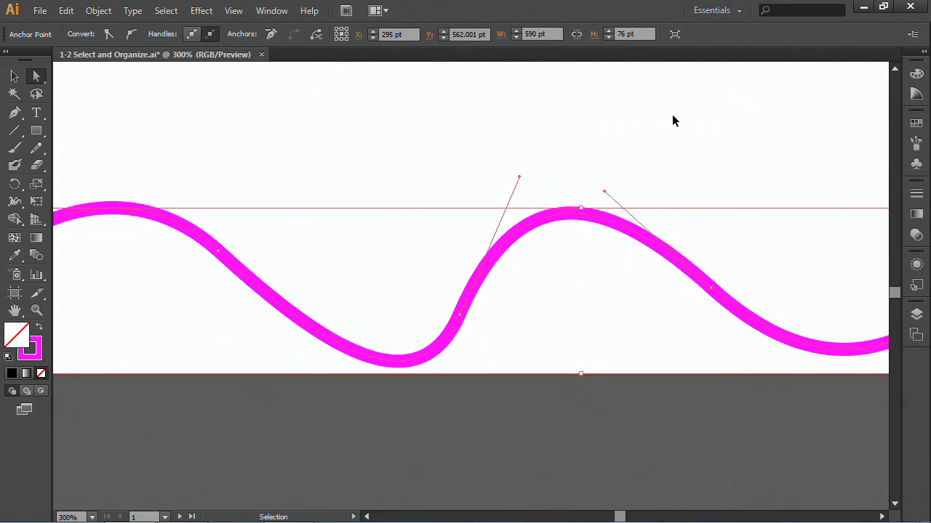
{"action": "key", "text": "ctrl+minus"}
{"action": "key", "text": "ctrl+minus"}
{"action": "key", "text": "ctrl+minus"}
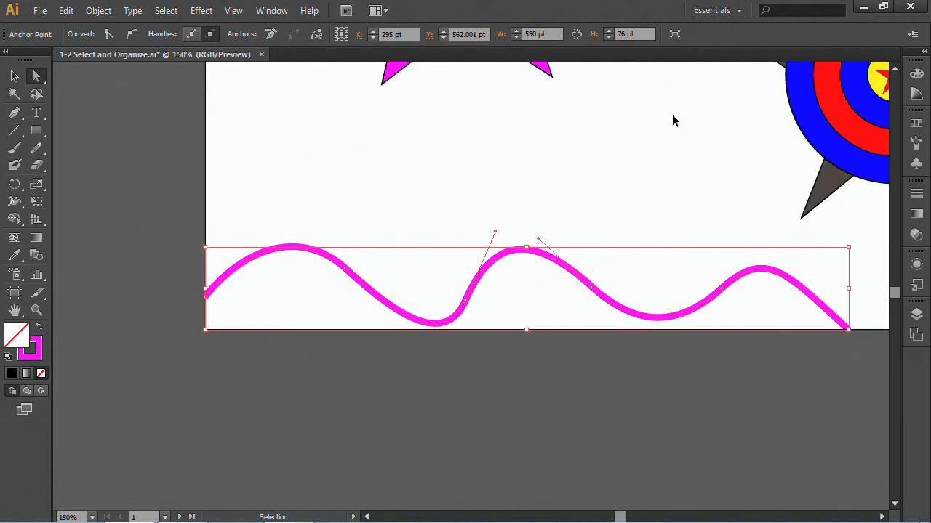
{"action": "scroll", "coordinate": [509, 185], "scroll_direction": "up", "scroll_amount": 2}
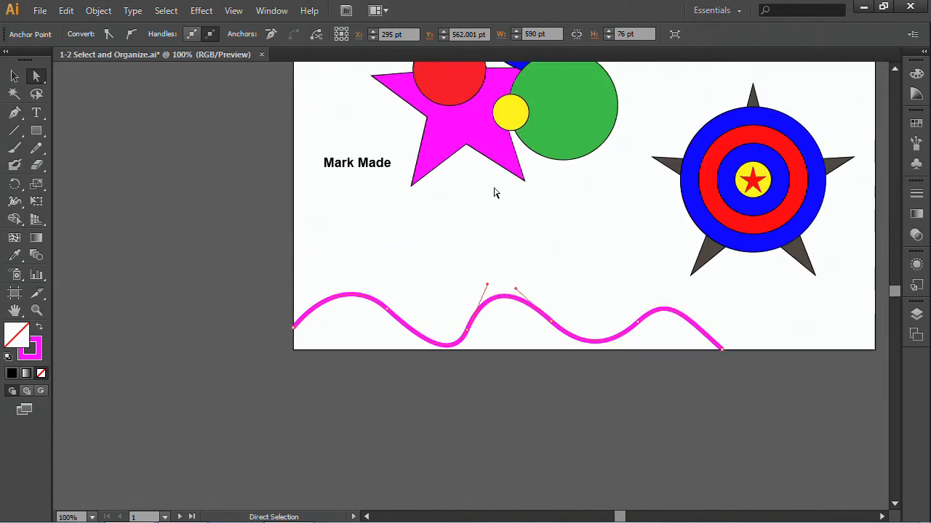
{"action": "scroll", "coordinate": [71, 120], "scroll_direction": "up", "scroll_amount": 3}
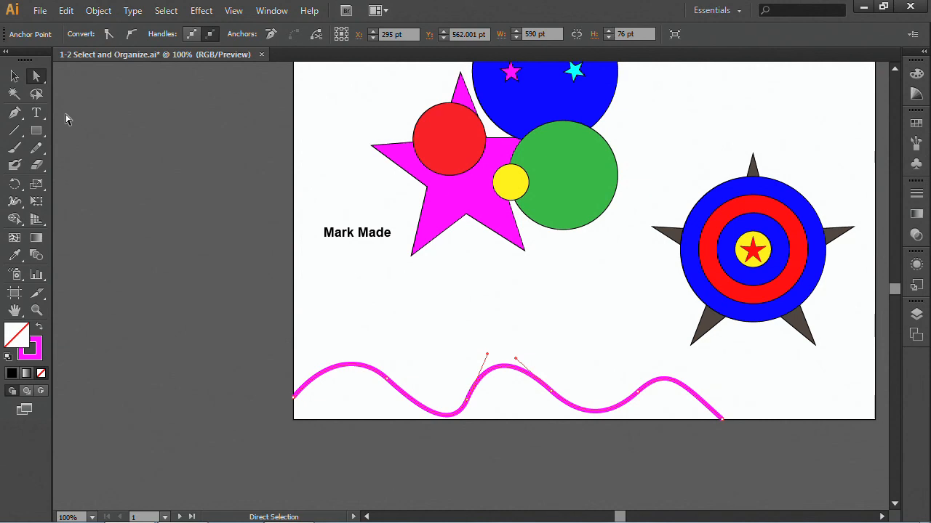
Select the complete target artwork as a group with the Selection tool and display its entry in the layer list
{"action": "left_click_drag", "start_coordinate": [36, 77], "coordinate": [94, 109]}
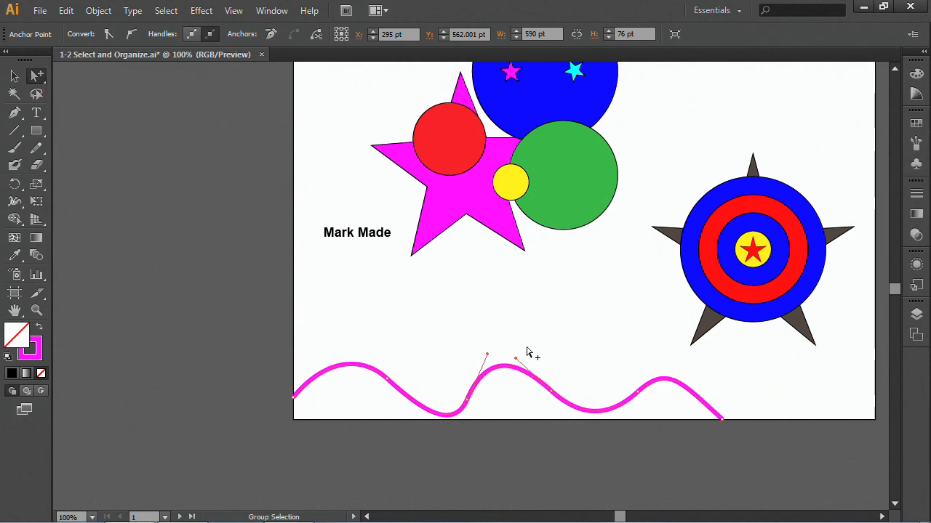
{"action": "key", "text": "space"}
{"action": "left_click_drag", "start_coordinate": [594, 313], "coordinate": [431, 332]}
{"action": "left_click", "coordinate": [15, 76]}
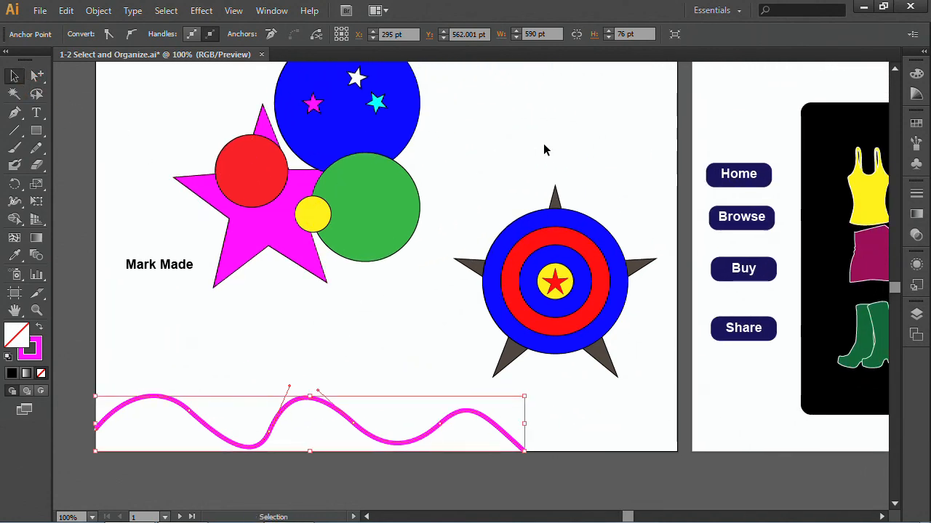
{"action": "left_click", "coordinate": [545, 149]}
{"action": "left_click", "coordinate": [563, 244]}
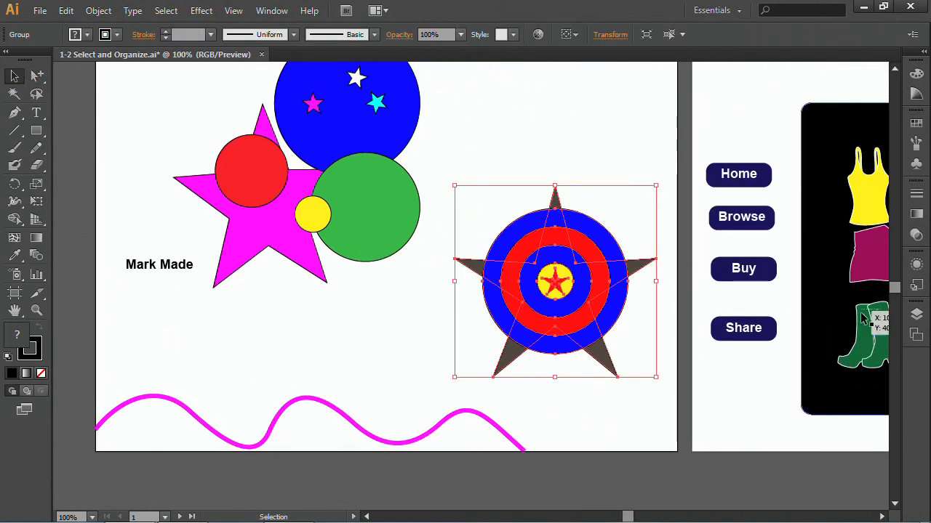
{"action": "left_click", "coordinate": [916, 314]}
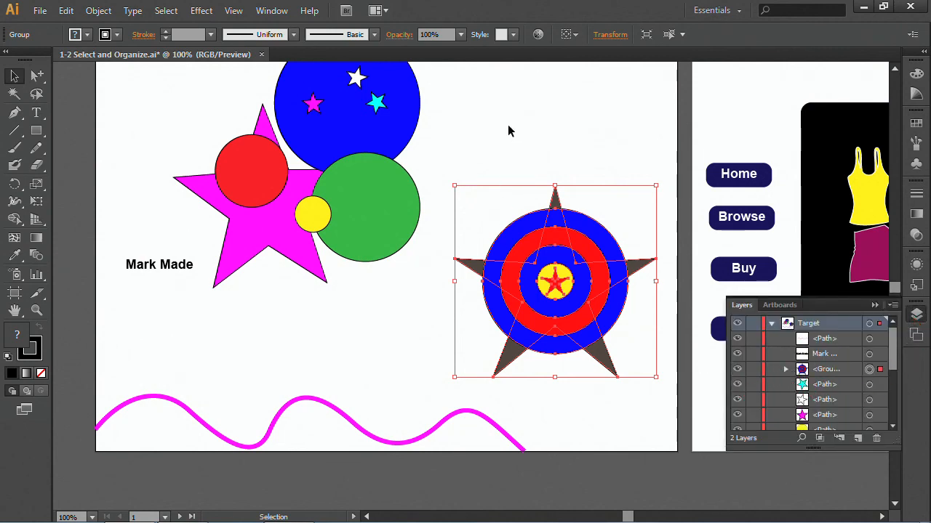
Deselect the target group and select only its small red centre star with the Direct Selection tool
{"action": "left_click", "coordinate": [506, 134]}
{"action": "left_click", "coordinate": [36, 75]}
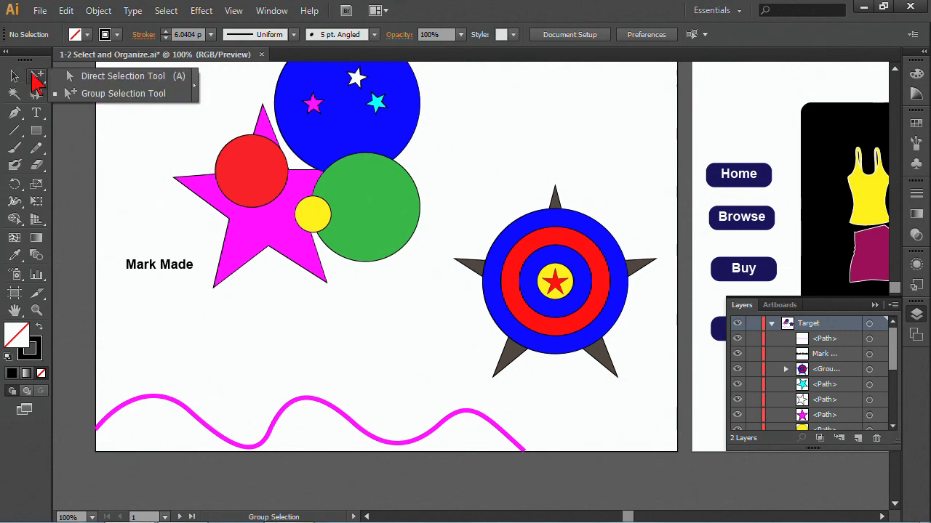
{"action": "left_click", "coordinate": [557, 285]}
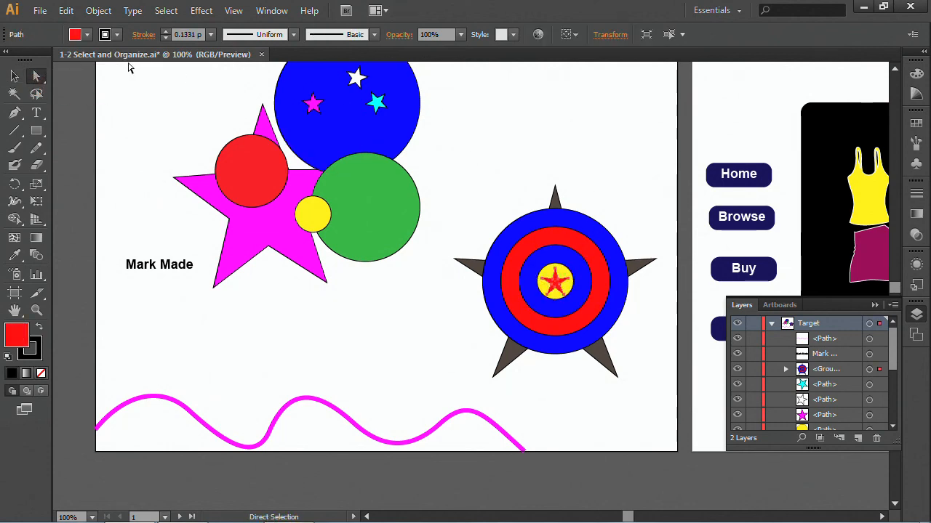
Use the Group Selection tool to select the target's individual rings and red centre star one at a time
{"action": "left_click", "coordinate": [37, 82]}
{"action": "left_click_drag", "start_coordinate": [39, 84], "coordinate": [91, 95]}
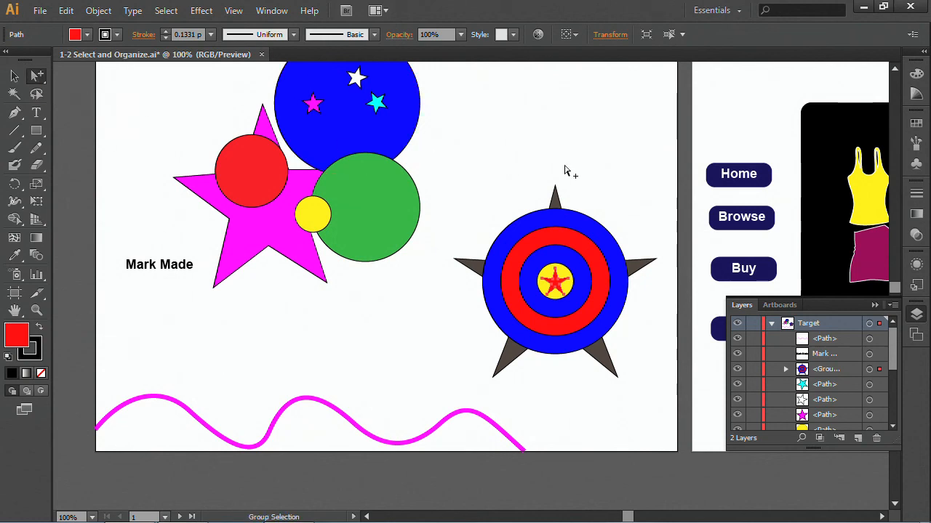
{"action": "left_click", "coordinate": [575, 169]}
{"action": "left_click", "coordinate": [582, 227]}
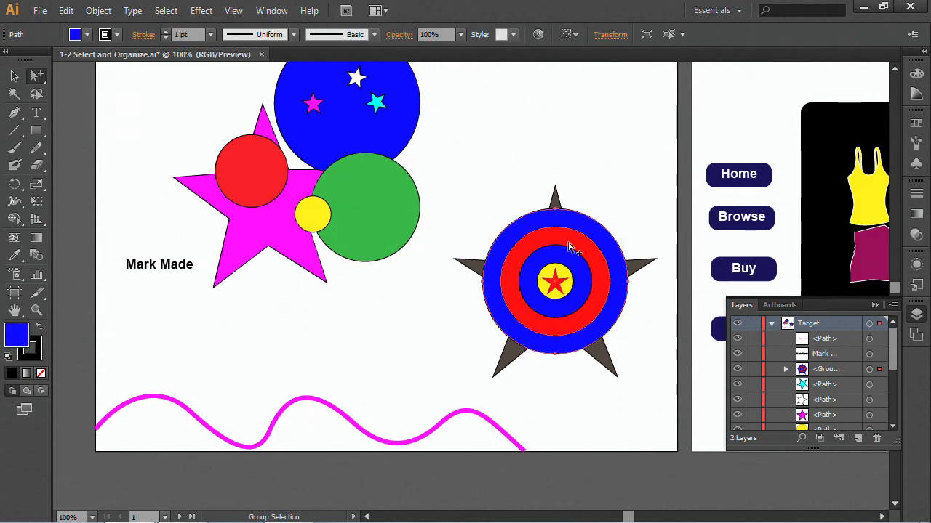
{"action": "left_click", "coordinate": [575, 246]}
{"action": "left_click", "coordinate": [565, 262]}
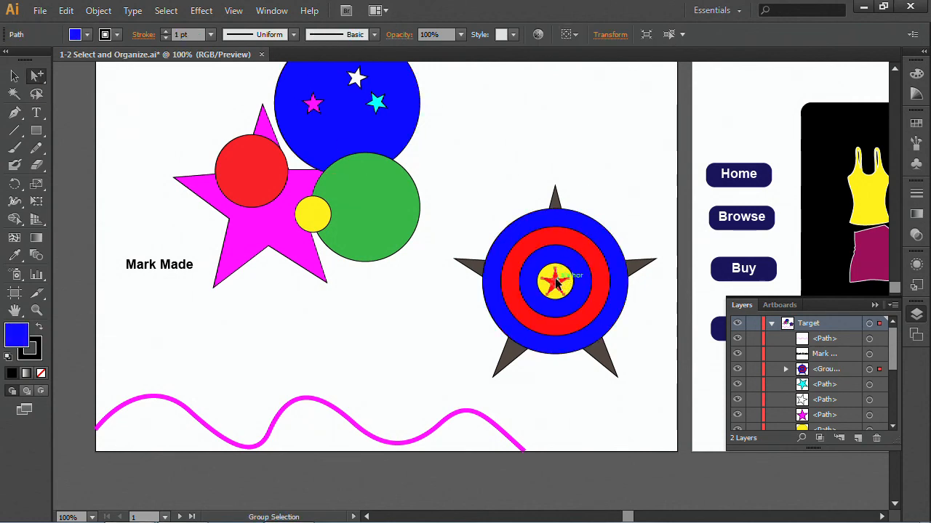
{"action": "left_click", "coordinate": [551, 278]}
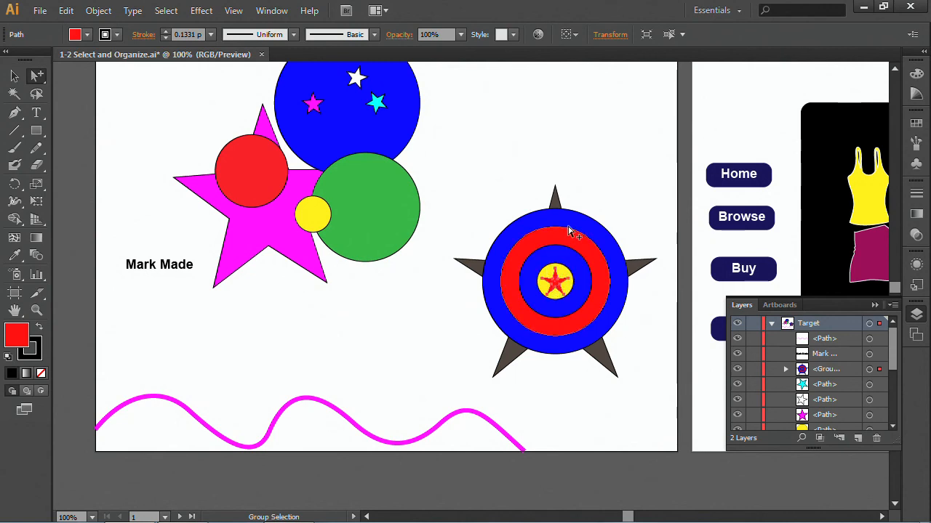
Move the grey star behind the target slightly right and up, pull its top point leftward with Direct Selection, and deselect it
{"action": "left_click_drag", "start_coordinate": [559, 202], "coordinate": [582, 196]}
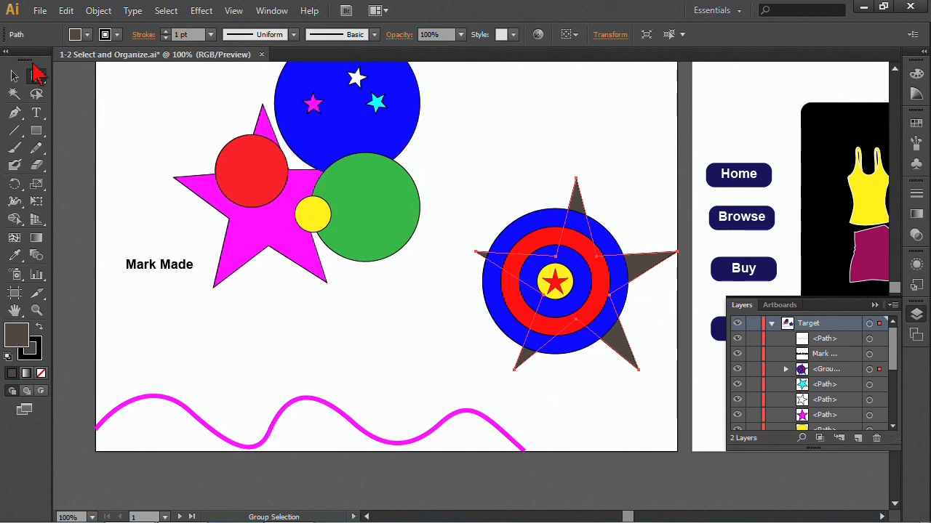
{"action": "left_click_drag", "start_coordinate": [36, 77], "coordinate": [65, 76]}
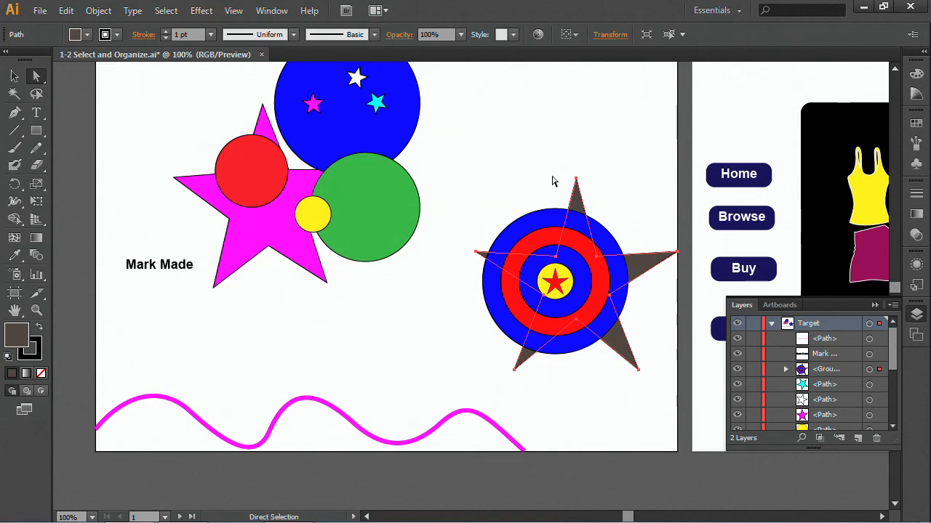
{"action": "left_click_drag", "start_coordinate": [575, 179], "coordinate": [543, 176]}
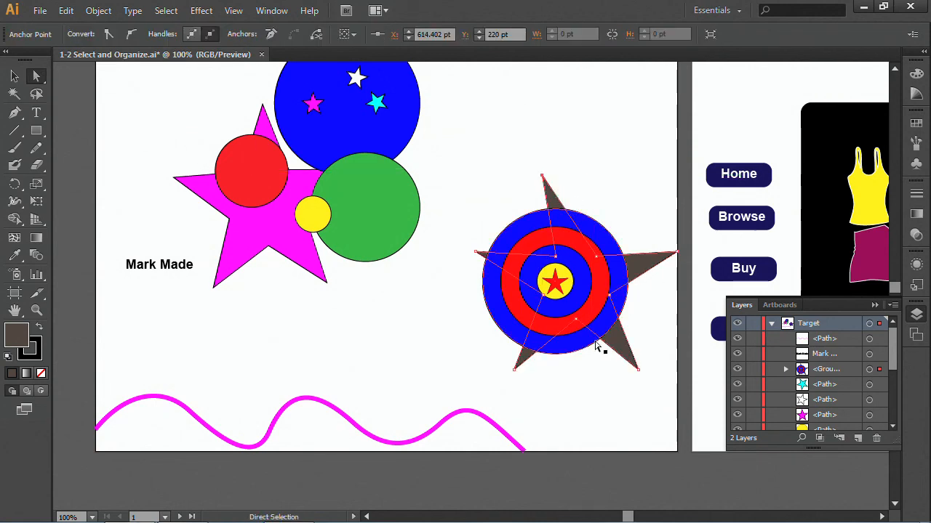
{"action": "left_click", "coordinate": [14, 78]}
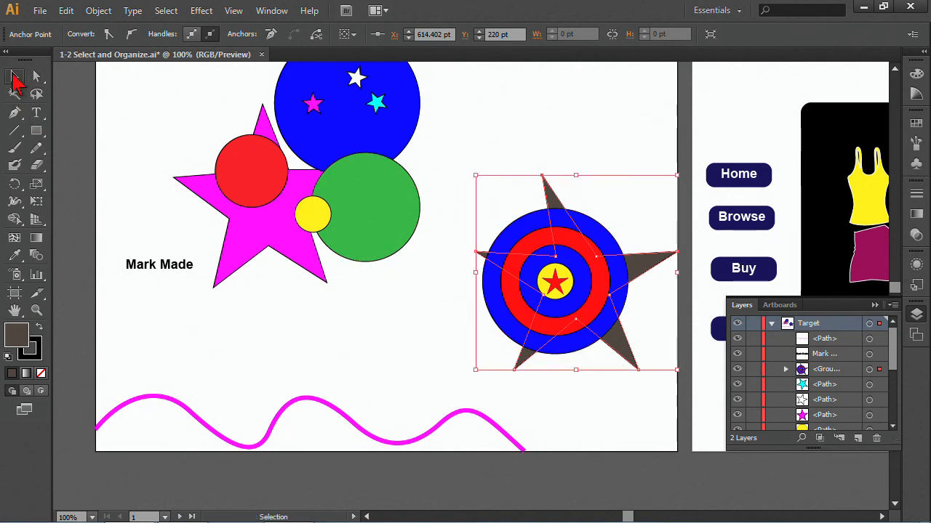
{"action": "left_click", "coordinate": [467, 147]}
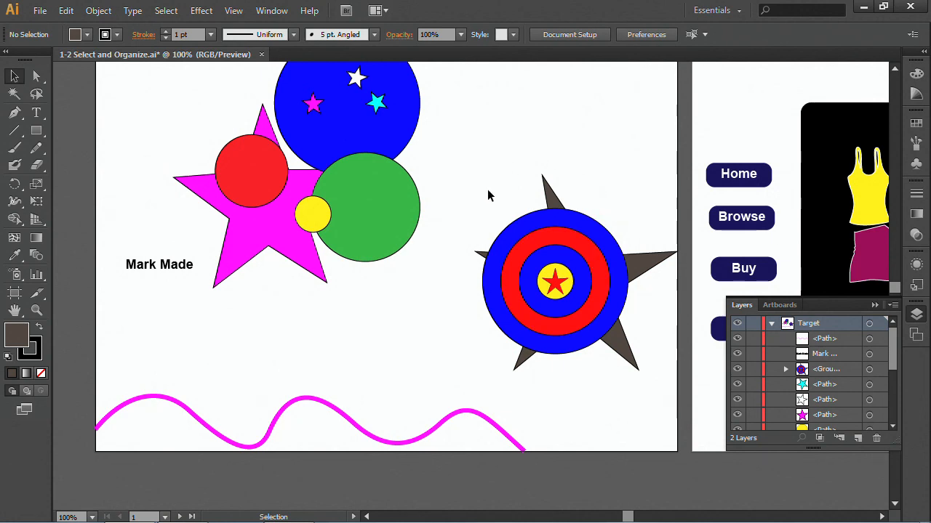
Isolate the target group, back out to the whole document, and isolate and exit the group once more
{"action": "double_click", "coordinate": [557, 287]}
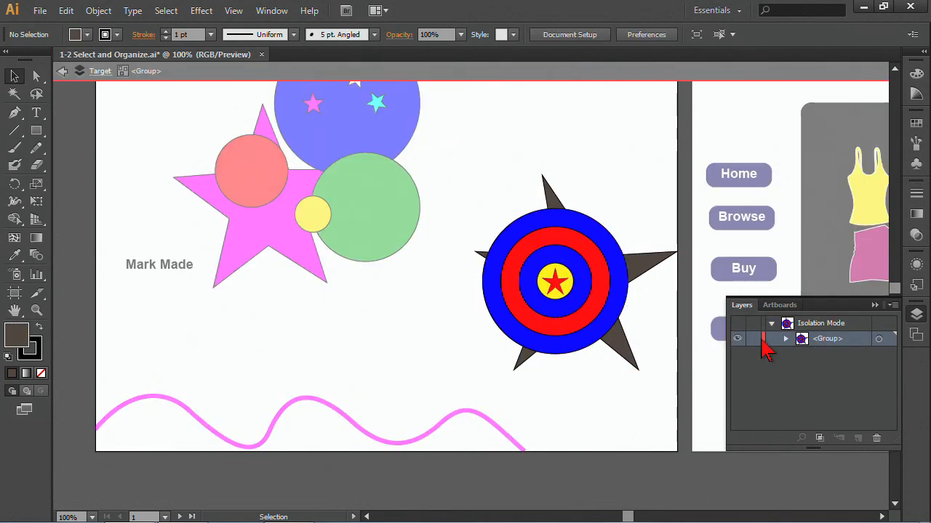
{"action": "left_click", "coordinate": [62, 75]}
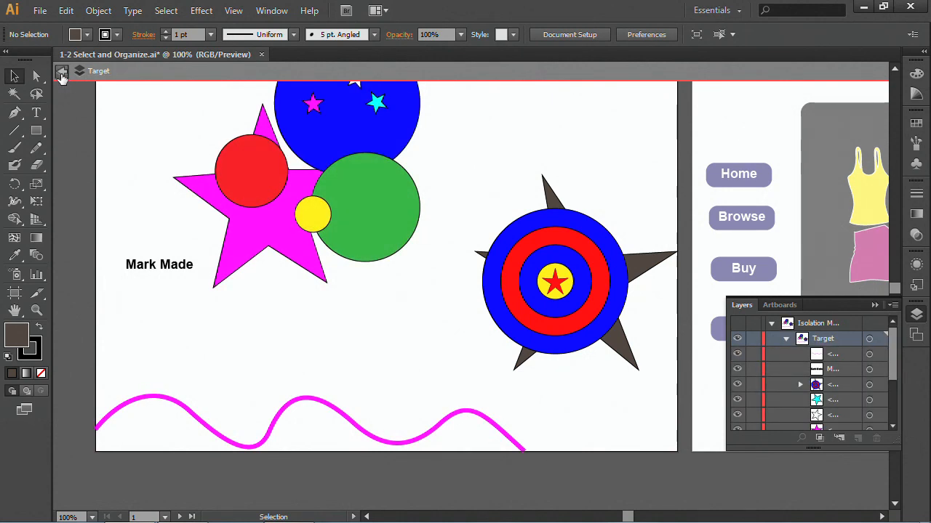
{"action": "left_click", "coordinate": [61, 74]}
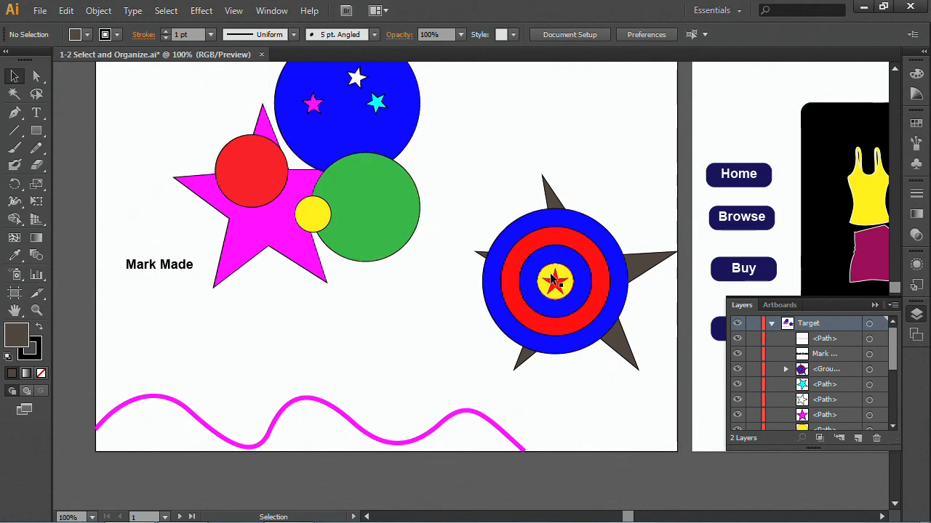
{"action": "double_click", "coordinate": [510, 229]}
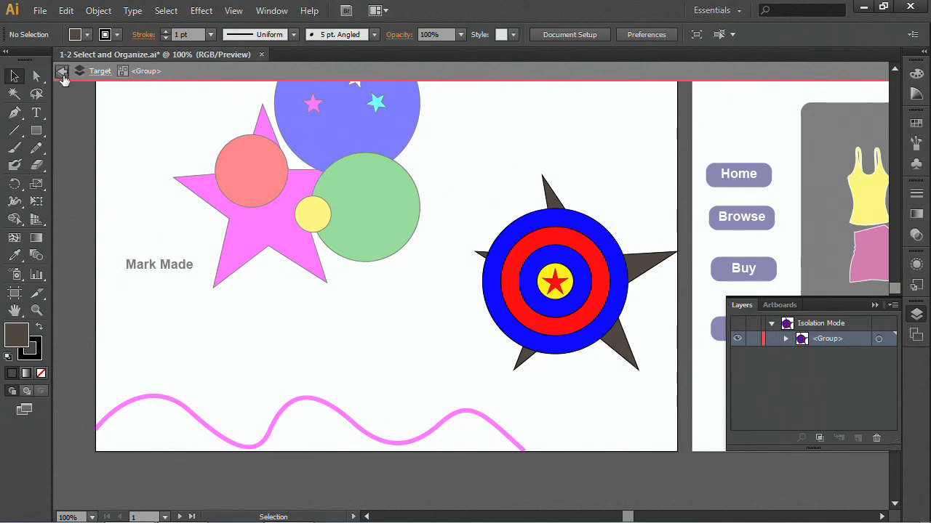
{"action": "double_click", "coordinate": [455, 165]}
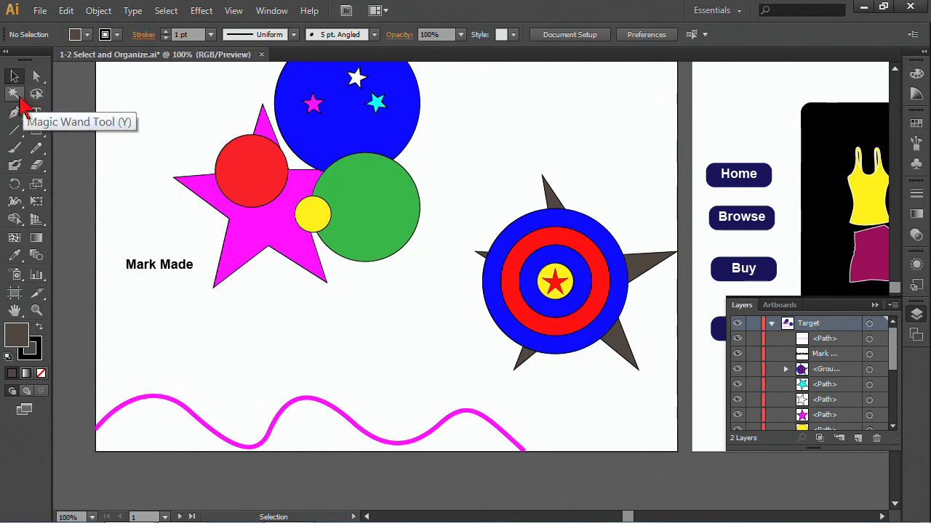
Lasso around parts of the overlapping magenta star and circles to select their anchor points
{"action": "scroll", "coordinate": [52, 98], "scroll_direction": "up", "scroll_amount": 1}
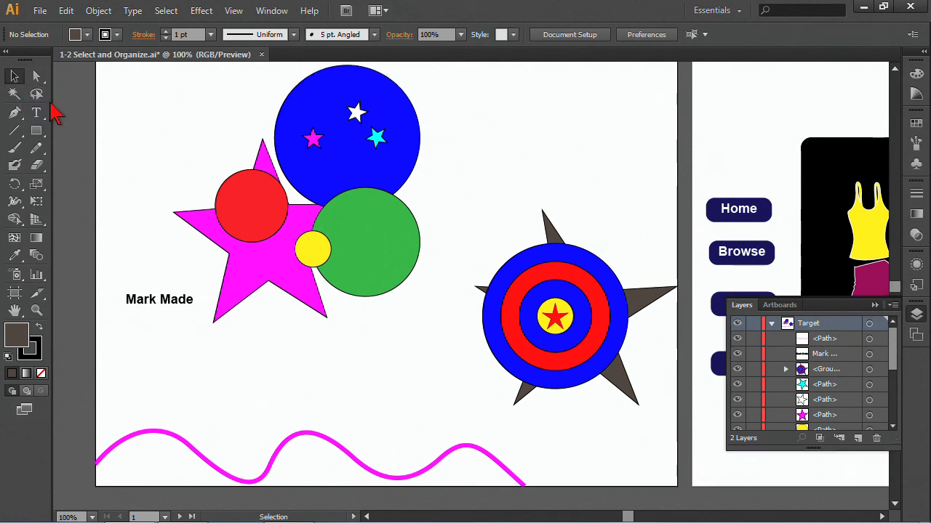
{"action": "left_click", "coordinate": [40, 95]}
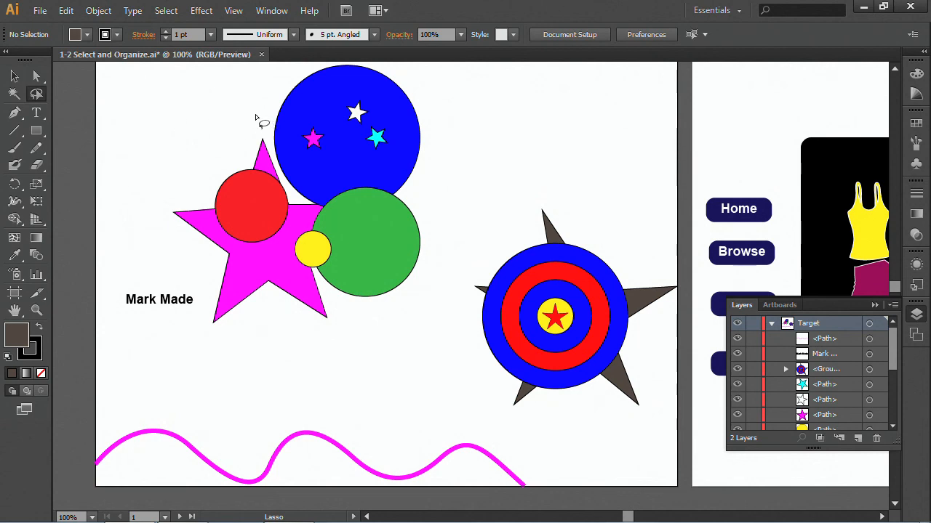
{"action": "mouse_move", "coordinate": [256, 116]}
{"action": "left_mouse_down"}
{"action": "mouse_move", "coordinate": [207, 152]}
{"action": "mouse_move", "coordinate": [194, 186]}
{"action": "mouse_move", "coordinate": [202, 213]}
{"action": "mouse_move", "coordinate": [238, 238]}
{"action": "mouse_move", "coordinate": [344, 245]}
{"action": "mouse_move", "coordinate": [361, 229]}
{"action": "mouse_move", "coordinate": [356, 155]}
{"action": "mouse_move", "coordinate": [312, 118]}
{"action": "mouse_move", "coordinate": [251, 120]}
{"action": "left_mouse_up"}
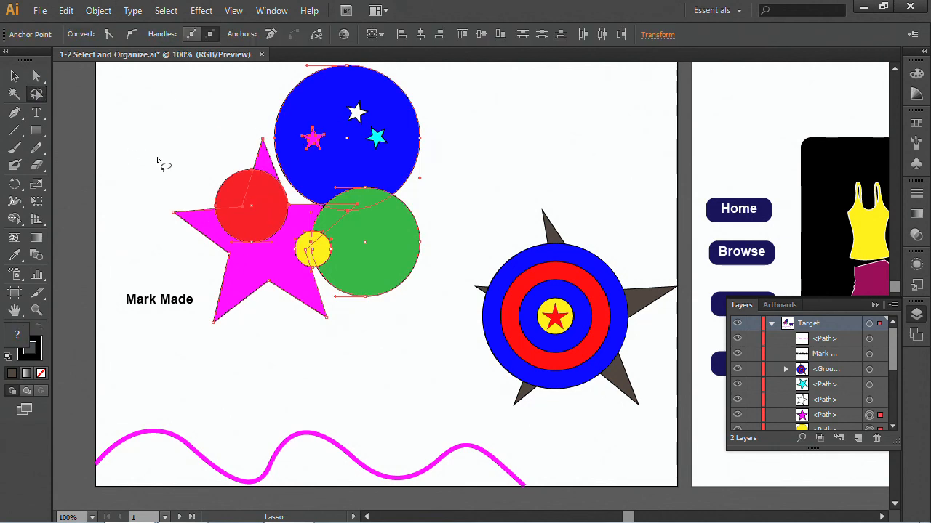
{"action": "mouse_move", "coordinate": [224, 199]}
{"action": "left_mouse_down"}
{"action": "mouse_move", "coordinate": [347, 248]}
{"action": "mouse_move", "coordinate": [366, 238]}
{"action": "mouse_move", "coordinate": [380, 210]}
{"action": "mouse_move", "coordinate": [316, 165]}
{"action": "mouse_move", "coordinate": [206, 166]}
{"action": "left_mouse_up"}
Try moving the lassoed points of the overlapping shapes with the Direct Selection tool, and undo the changes
{"action": "left_click", "coordinate": [36, 75]}
{"action": "left_click", "coordinate": [222, 182]}
{"action": "left_click_drag", "start_coordinate": [235, 235], "coordinate": [320, 263]}
{"action": "left_click_drag", "start_coordinate": [247, 211], "coordinate": [234, 187]}
{"action": "key", "text": "ctrl"}
{"action": "key", "text": "ctrl+z"}
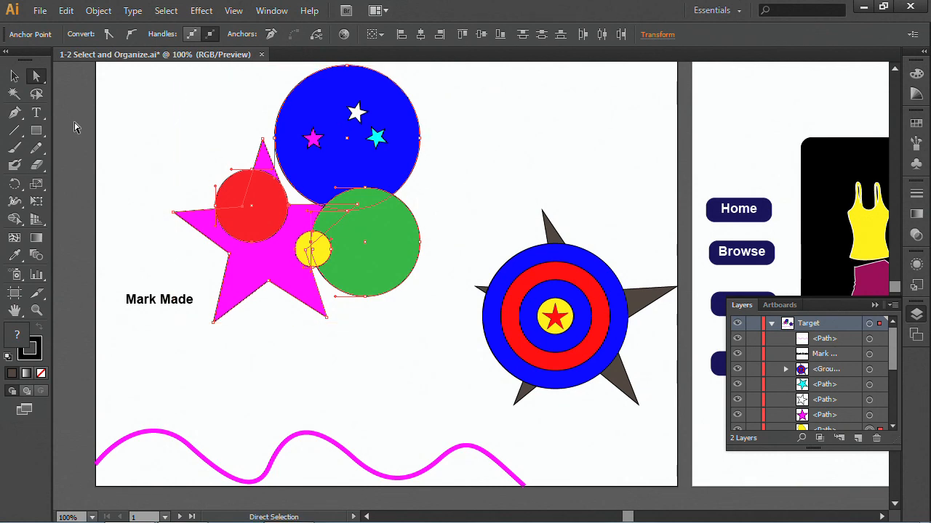
Clear the point selection and select every blue-filled object with the Magic Wand, sampling the large blue circle
{"action": "left_click", "coordinate": [37, 93]}
{"action": "left_click", "coordinate": [156, 129]}
{"action": "left_click", "coordinate": [14, 94]}
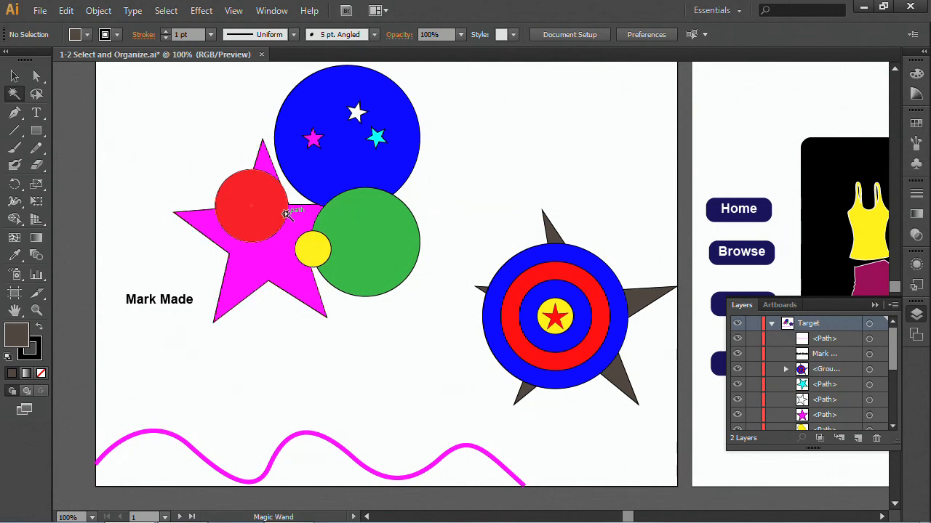
{"action": "key", "text": "ctrl"}
{"action": "key", "text": "ctrl+plus"}
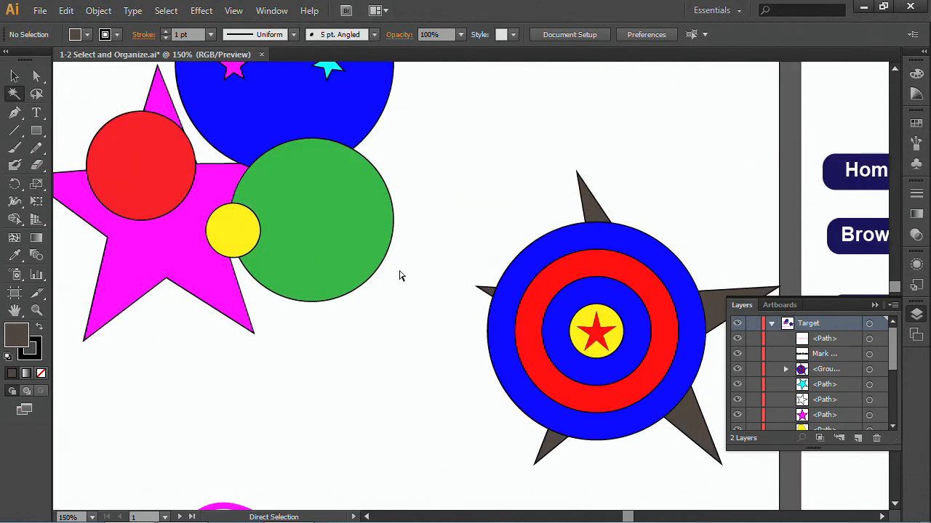
{"action": "key", "text": "ctrl+minus"}
{"action": "key", "text": "ctrl+minus"}
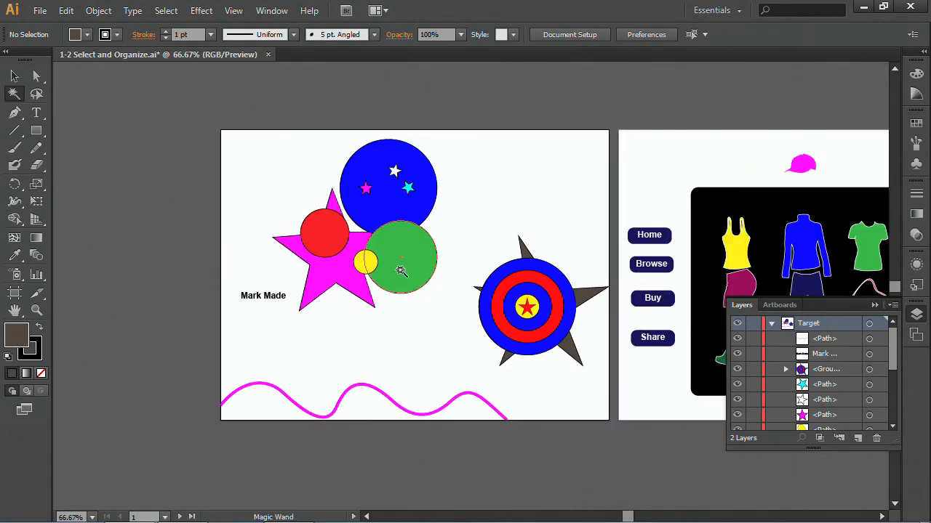
{"action": "left_click", "coordinate": [401, 207]}
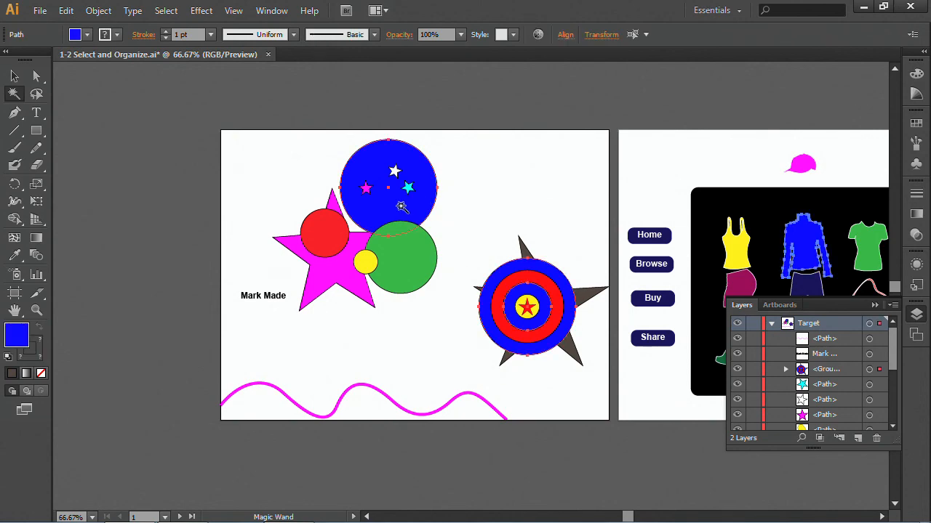
Show the Magic Wand options and reselect the matching blue objects from the large circle
{"action": "left_click", "coordinate": [275, 14]}
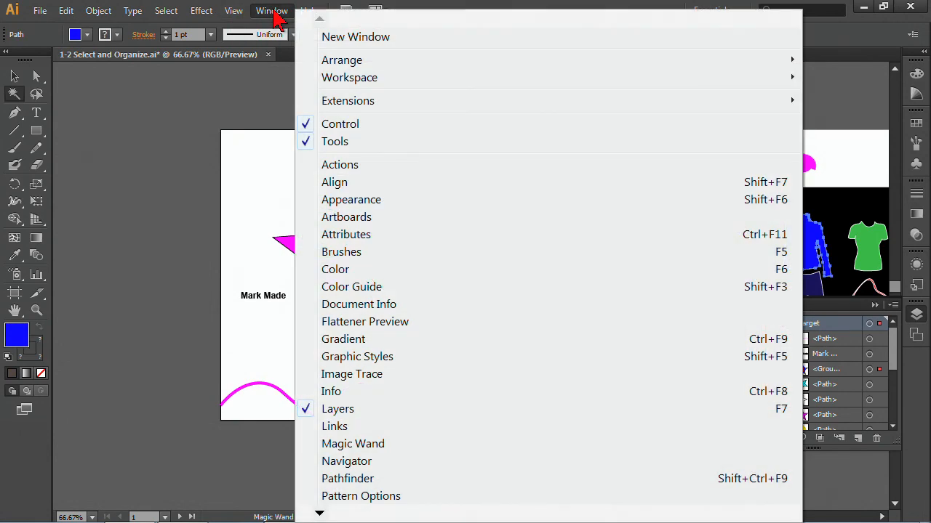
{"action": "left_click", "coordinate": [360, 445]}
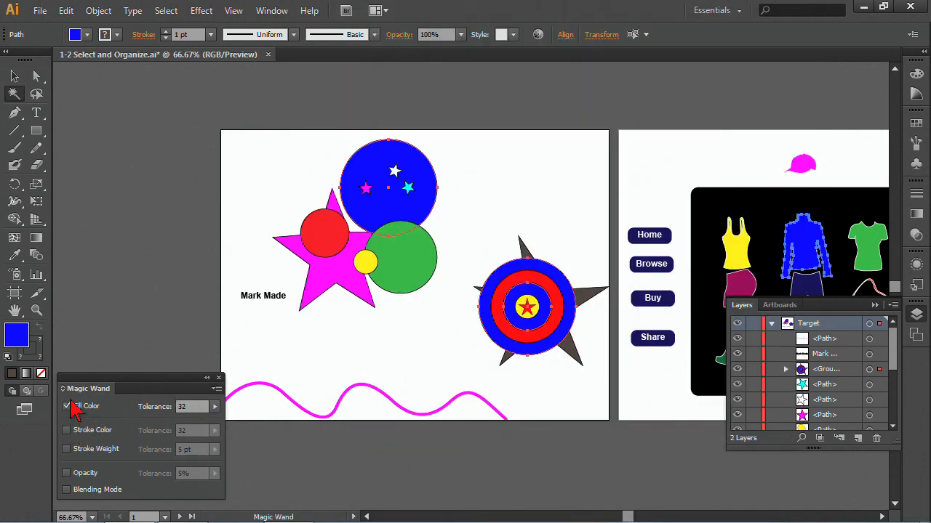
{"action": "left_click_drag", "start_coordinate": [121, 385], "coordinate": [129, 328]}
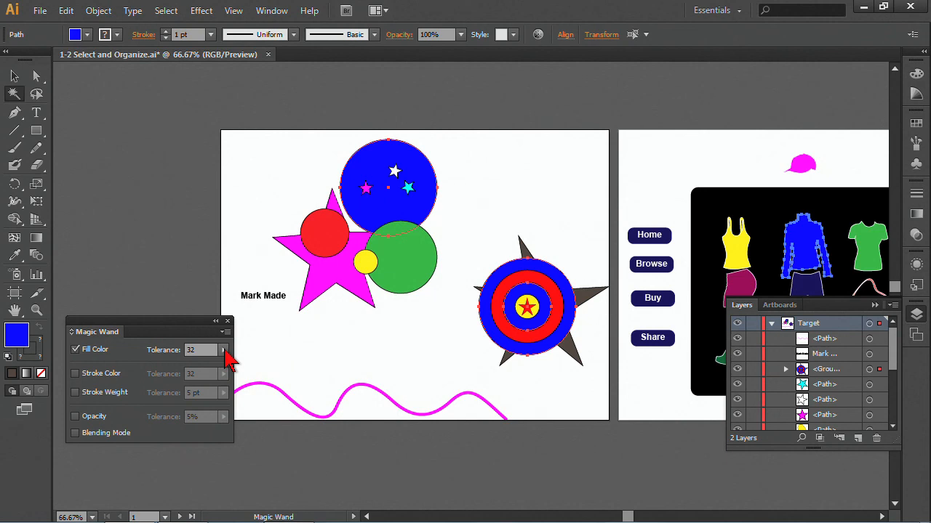
{"action": "left_click", "coordinate": [376, 356]}
{"action": "left_click", "coordinate": [396, 201]}
{"action": "left_click_drag", "start_coordinate": [632, 517], "coordinate": [646, 519]}
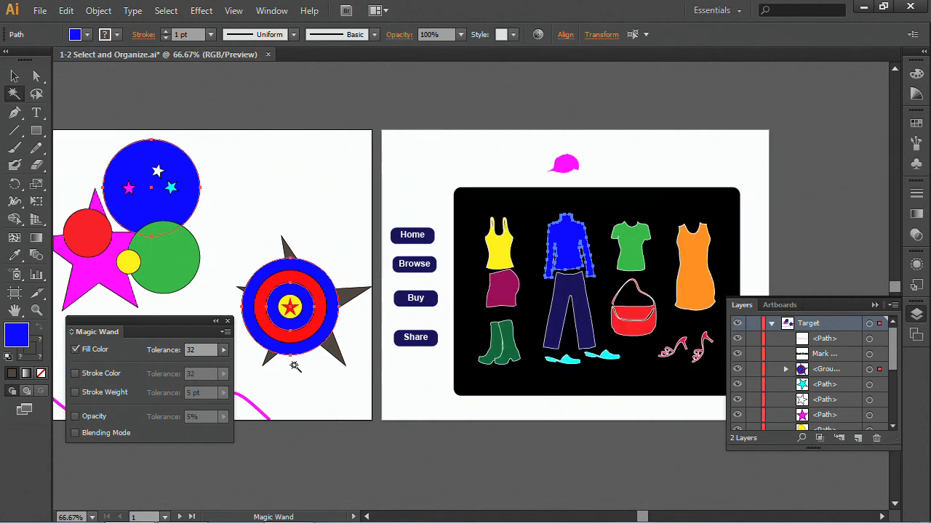
Raise the Magic Wand's Fill Color tolerance to 196 and sample the large blue circle again
{"action": "left_click", "coordinate": [224, 351]}
{"action": "left_click_drag", "start_coordinate": [158, 363], "coordinate": [215, 364]}
{"action": "left_click", "coordinate": [166, 219]}
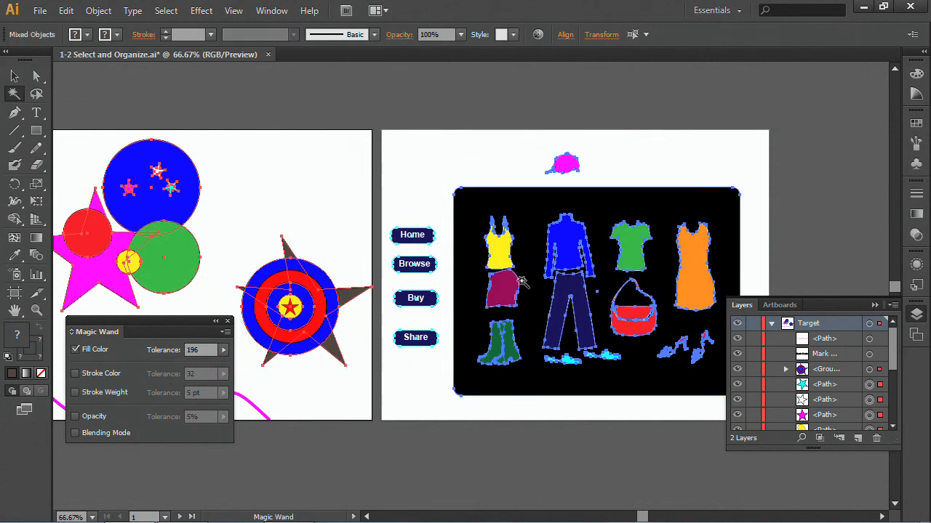
Set the Magic Wand's Fill Color tolerance back to 32 and deselect everything
{"action": "left_click", "coordinate": [223, 350]}
{"action": "left_click_drag", "start_coordinate": [216, 361], "coordinate": [167, 362]}
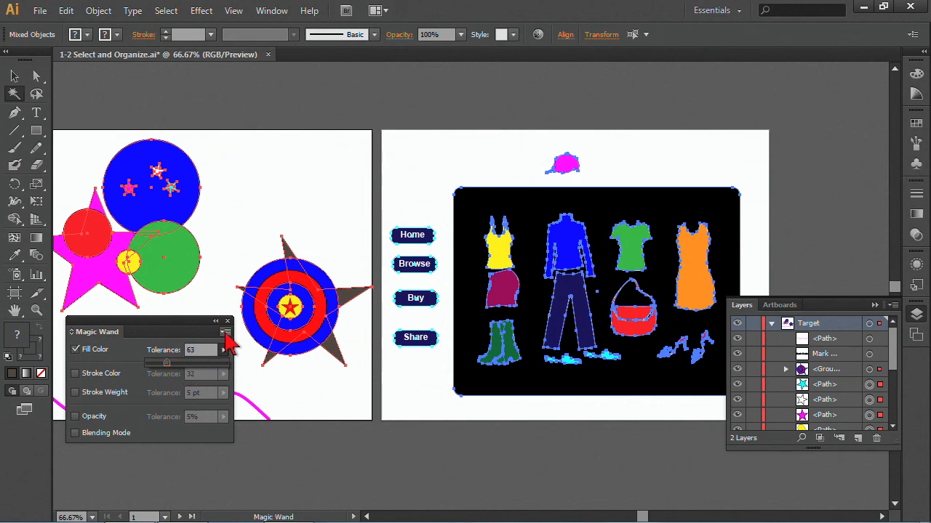
{"action": "left_click_drag", "start_coordinate": [167, 362], "coordinate": [163, 362]}
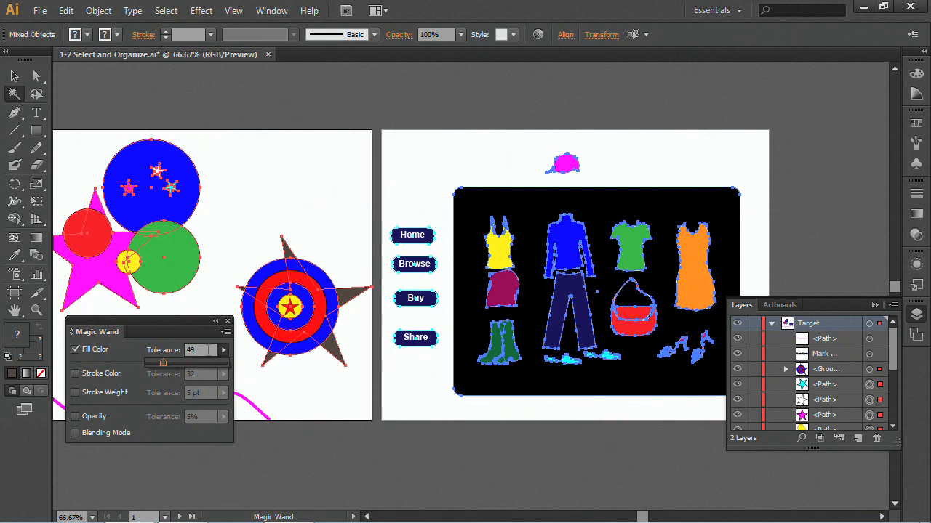
{"action": "left_click", "coordinate": [208, 350]}
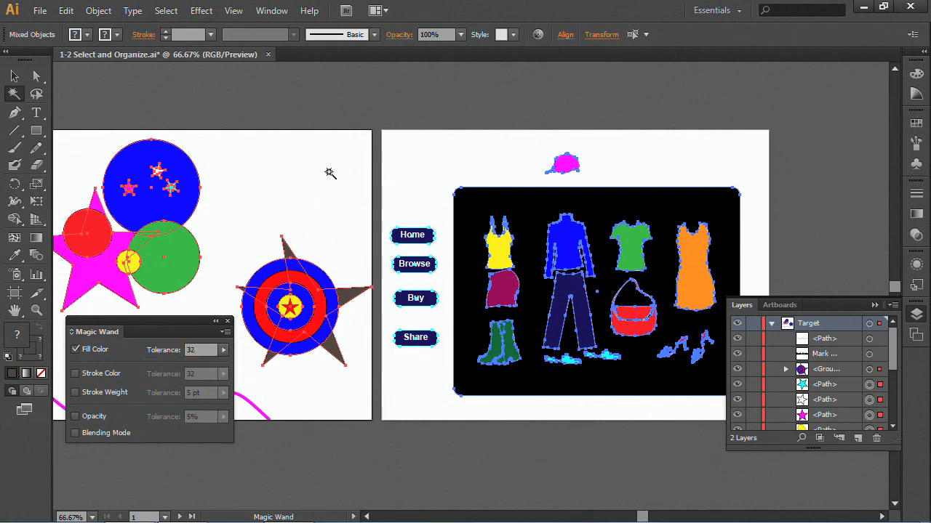
{"action": "left_click", "coordinate": [247, 209]}
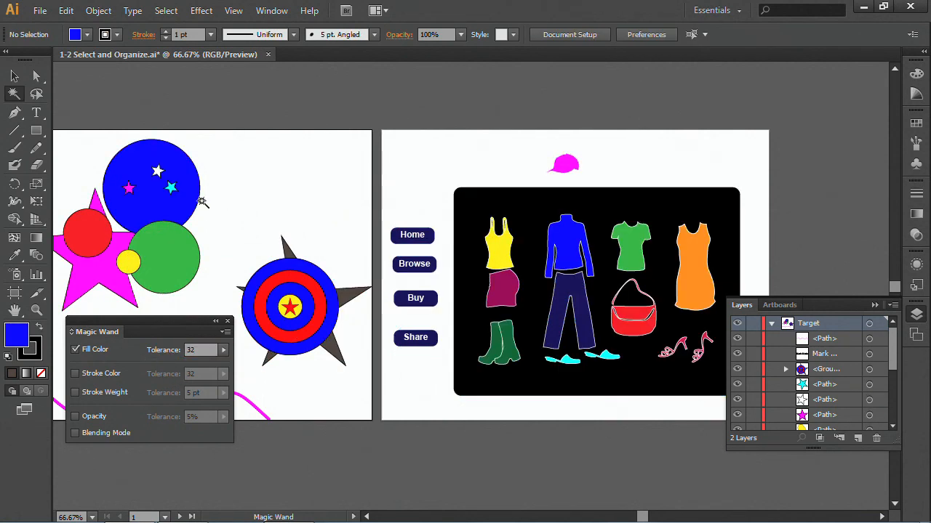
Switch to the Selection tool and use Select Similar with Fill Color to select all blue-filled objects
{"action": "left_click", "coordinate": [14, 76]}
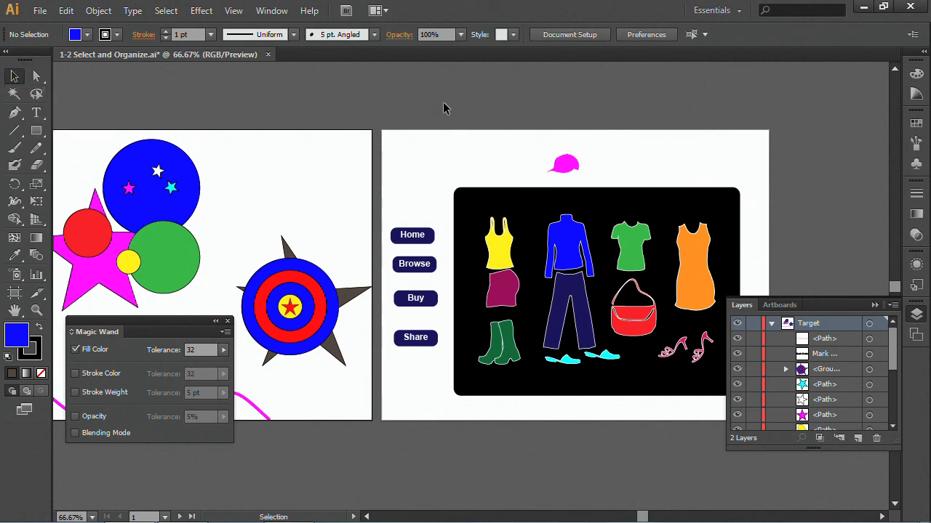
{"action": "left_click", "coordinate": [705, 35]}
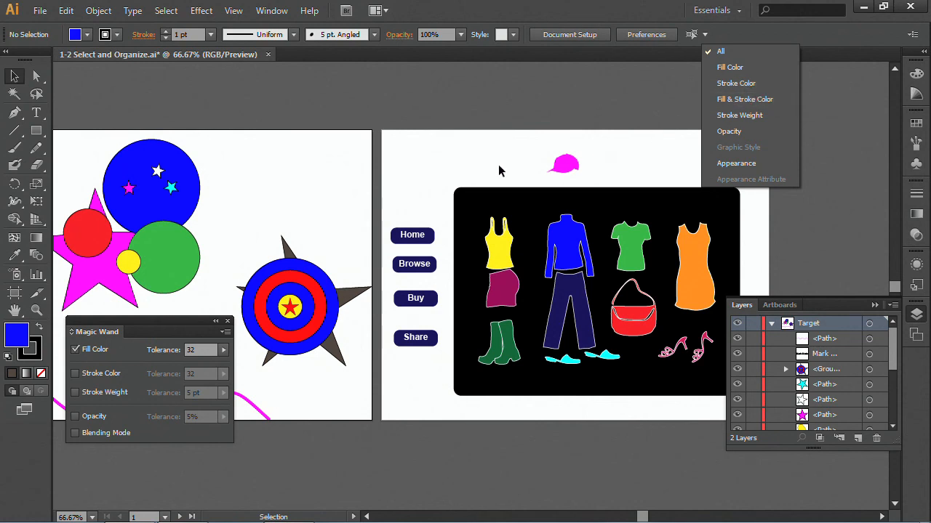
{"action": "key", "text": "ctrl+space"}
{"action": "left_click_drag", "start_coordinate": [111, 125], "coordinate": [274, 238]}
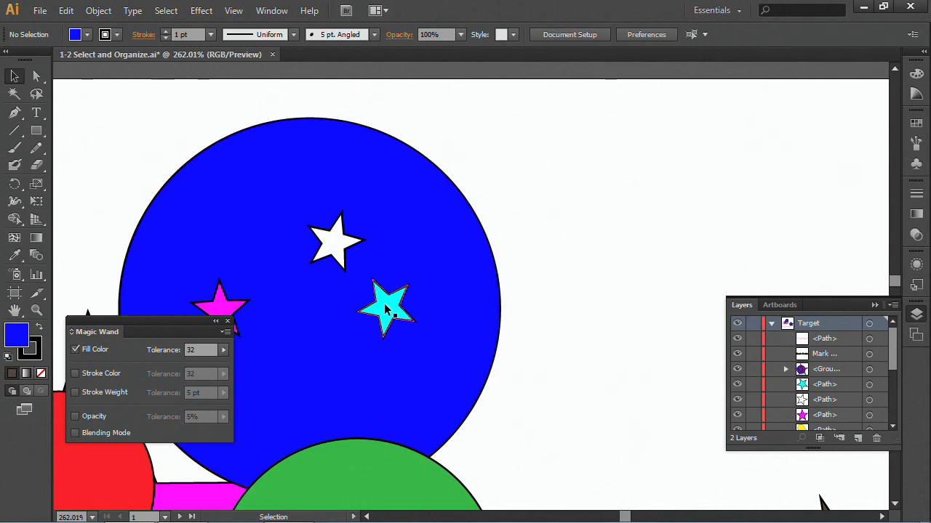
{"action": "key", "text": "ctrl+minus"}
{"action": "key", "text": "ctrl+minus"}
{"action": "key", "text": "ctrl+minus"}
{"action": "key", "text": "ctrl+minus"}
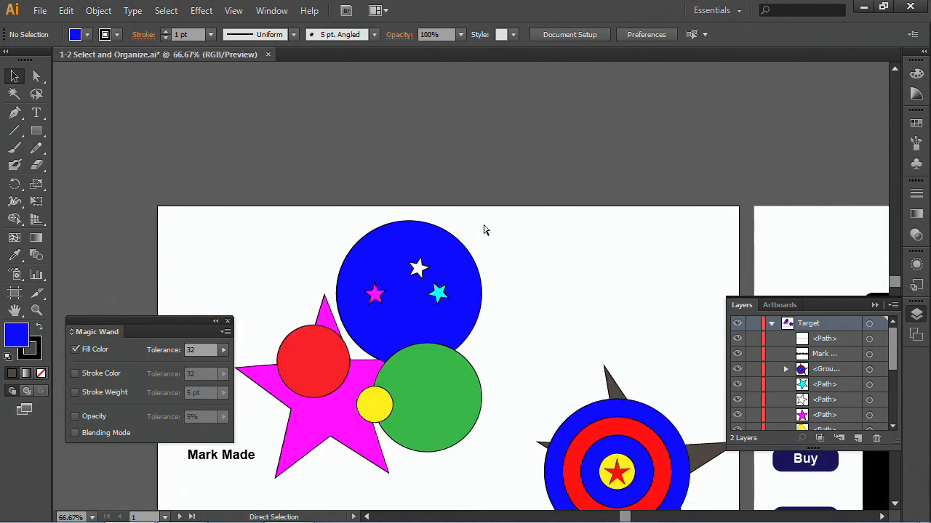
{"action": "left_click", "coordinate": [704, 34]}
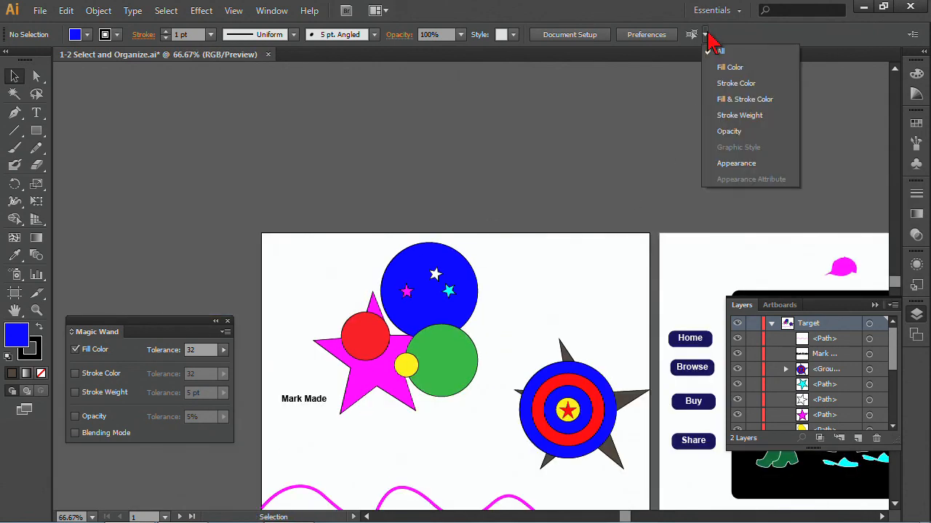
{"action": "left_click", "coordinate": [727, 68]}
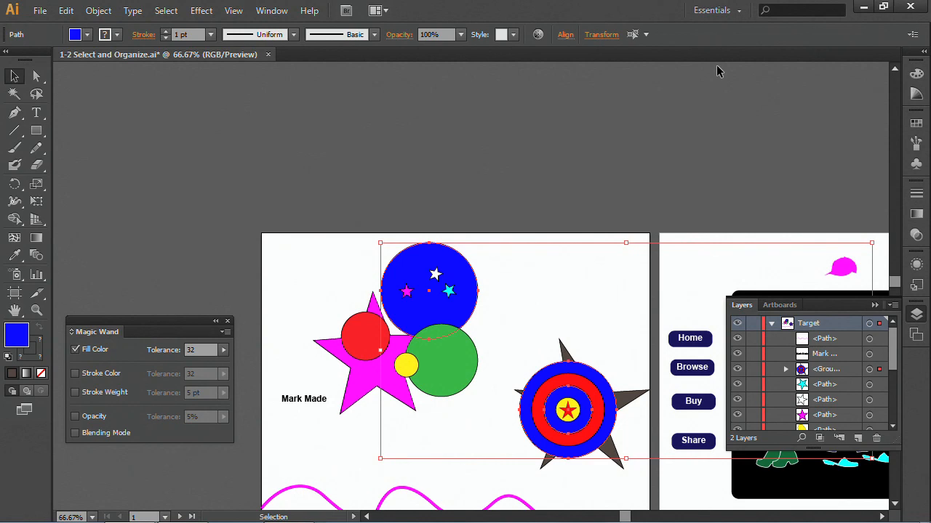
Apply Select Similar with Fill & Stroke Color to the selected blue objects and check the clothing artboard
{"action": "left_click", "coordinate": [645, 34]}
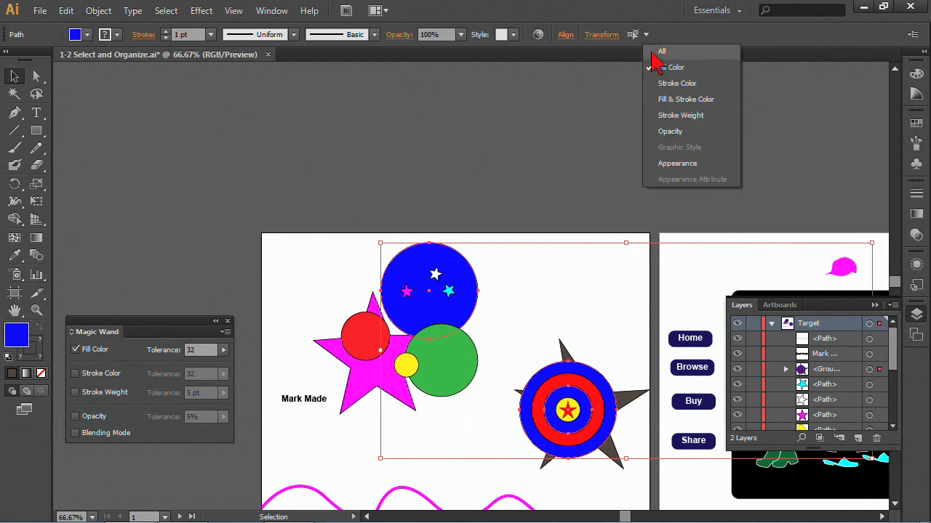
{"action": "left_click", "coordinate": [664, 102]}
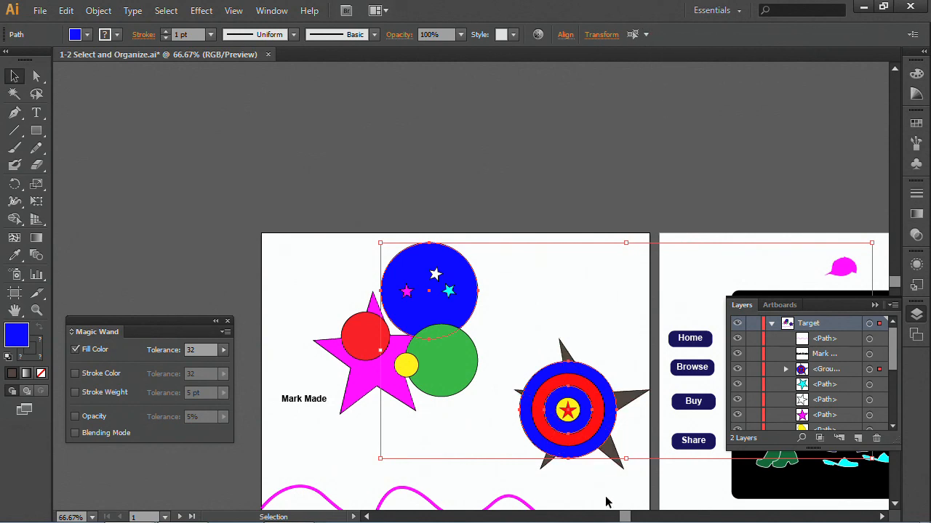
{"action": "left_click_drag", "start_coordinate": [623, 518], "coordinate": [639, 518]}
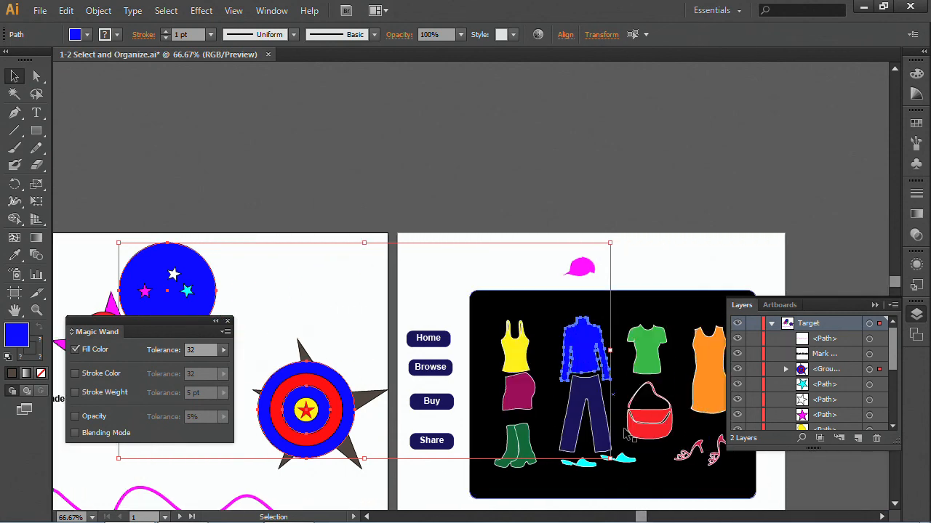
Use Select Similar to select all objects sharing the 1 pt Stroke Weight
{"action": "left_click", "coordinate": [646, 34]}
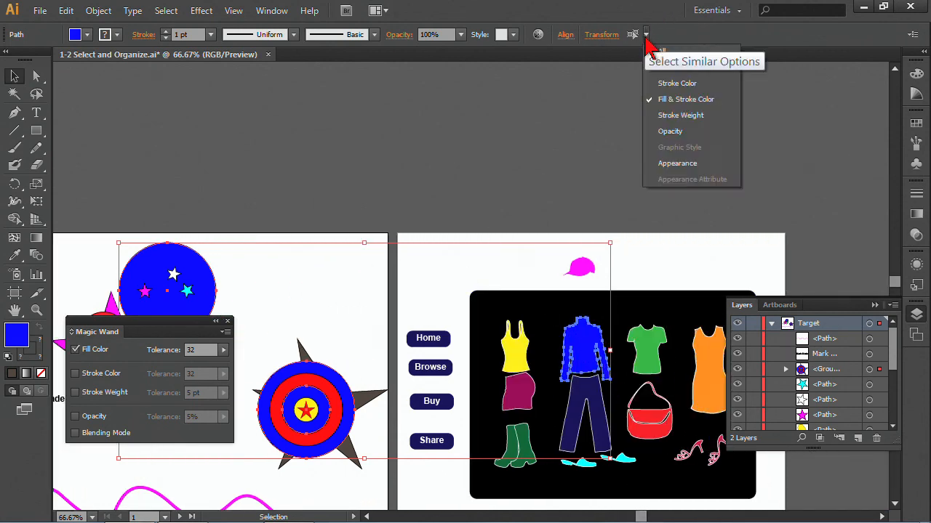
{"action": "left_click", "coordinate": [664, 116]}
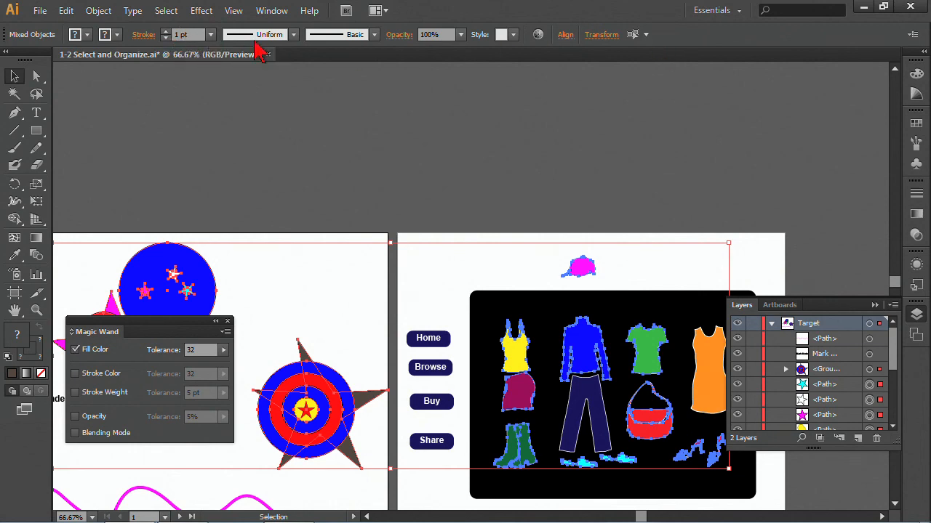
{"action": "left_click", "coordinate": [646, 34]}
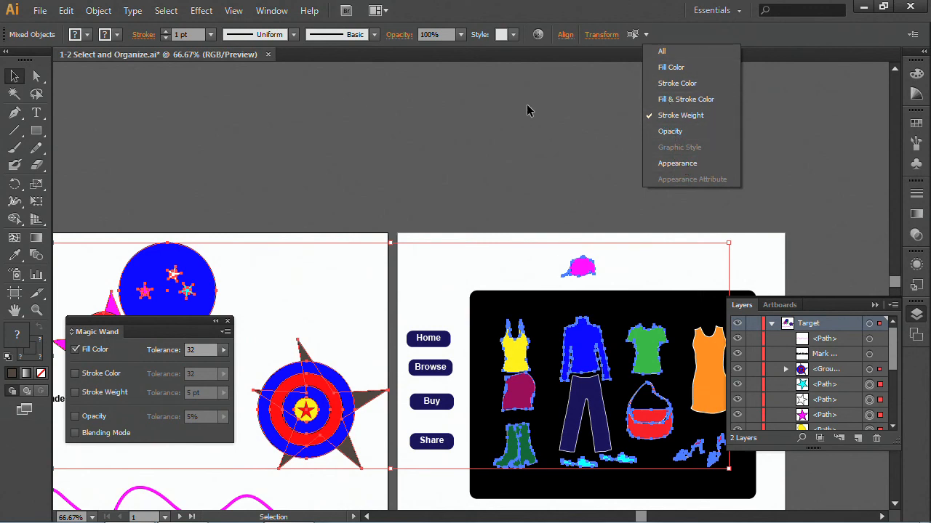
{"action": "left_click", "coordinate": [667, 25]}
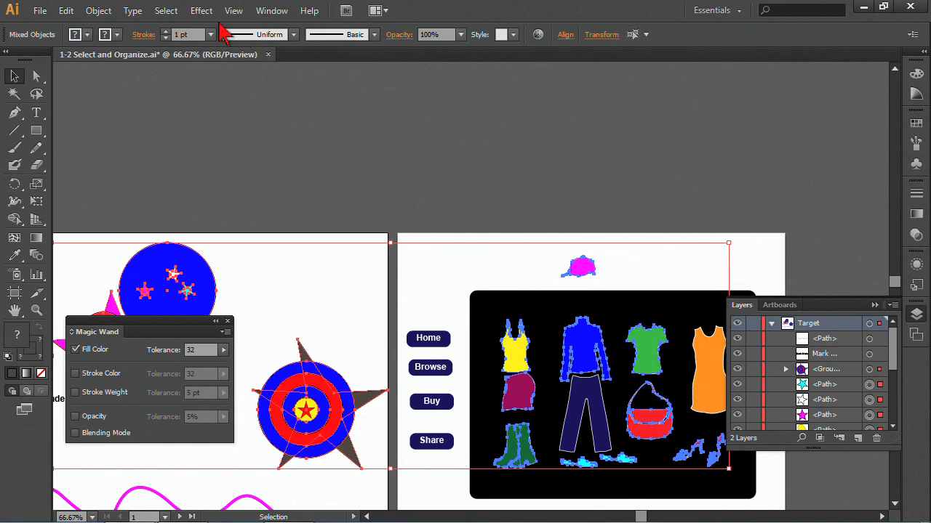
Review the Same and Object selection criteria and try selecting Stray Points with the artwork still selected
{"action": "left_click", "coordinate": [173, 12]}
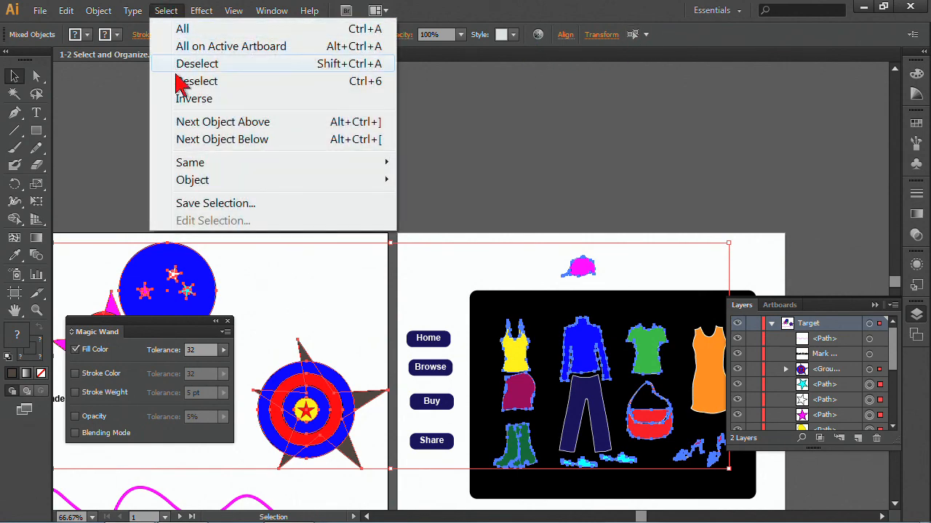
{"action": "mouse_move", "coordinate": [195, 166]}
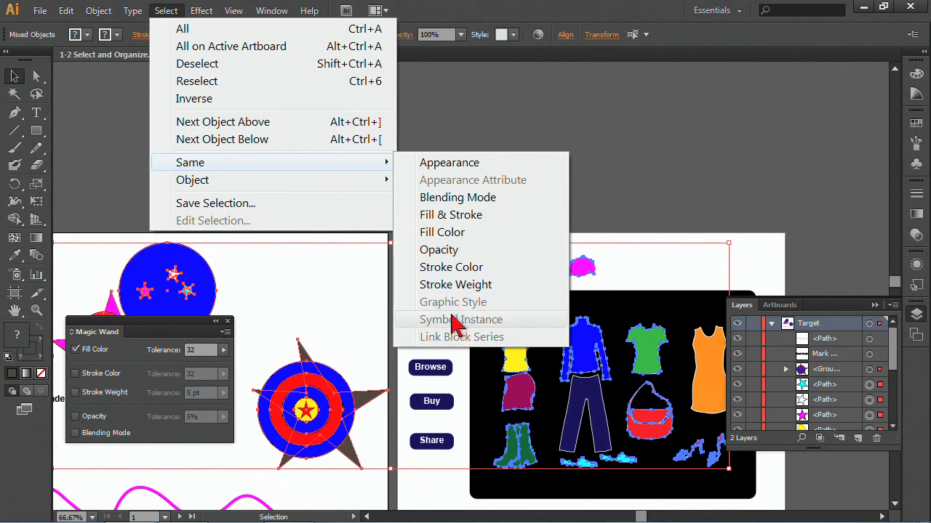
{"action": "left_click", "coordinate": [175, 9]}
{"action": "left_click", "coordinate": [169, 9]}
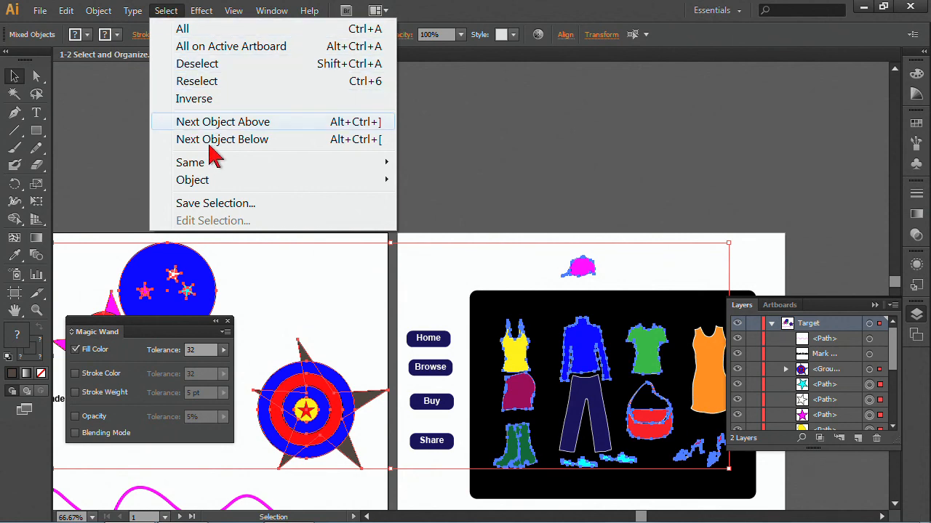
{"action": "mouse_move", "coordinate": [217, 183]}
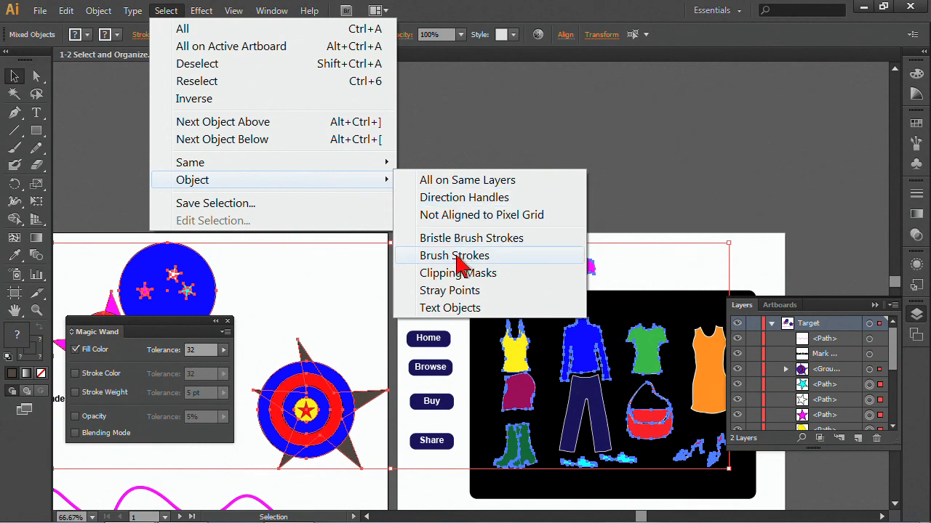
{"action": "left_click", "coordinate": [449, 291]}
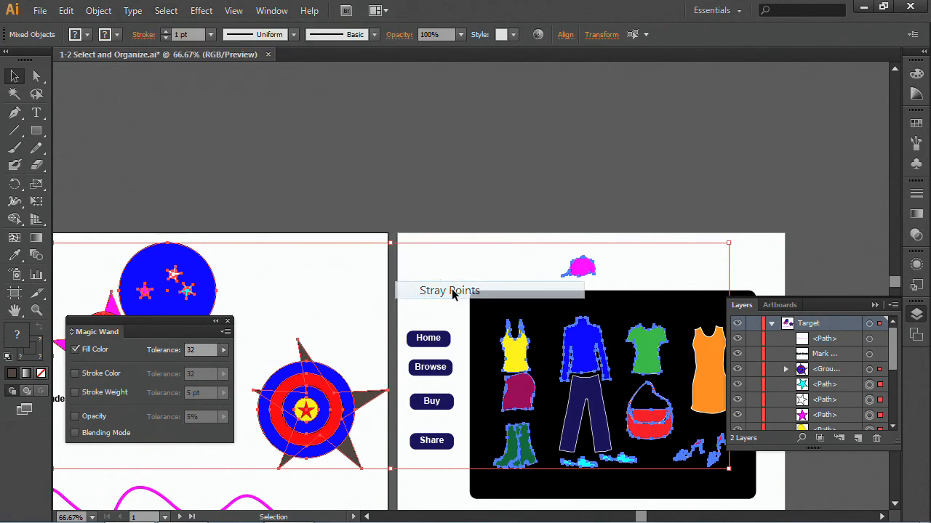
{"action": "key", "text": "ctrl+minus"}
{"action": "key", "text": "ctrl+minus"}
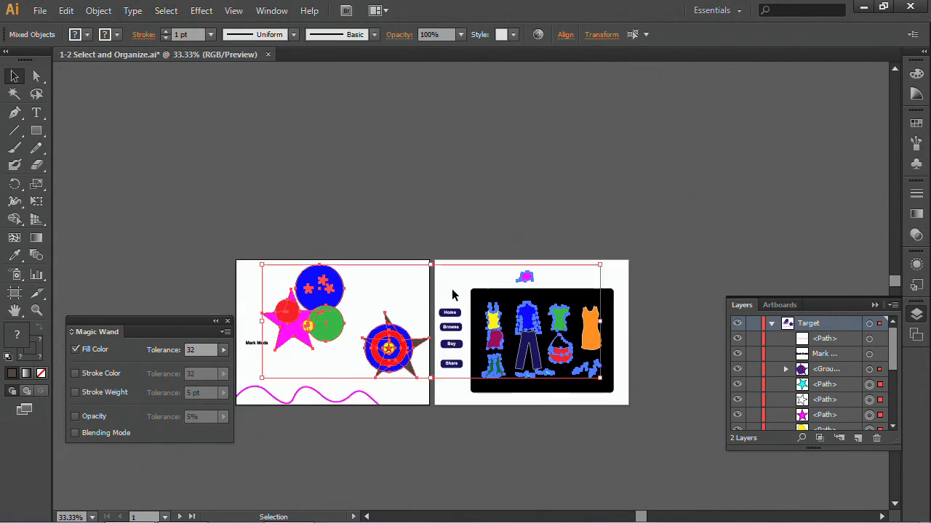
Deselect all artwork and run the Stray Points selection on the whole document
{"action": "left_click", "coordinate": [383, 287]}
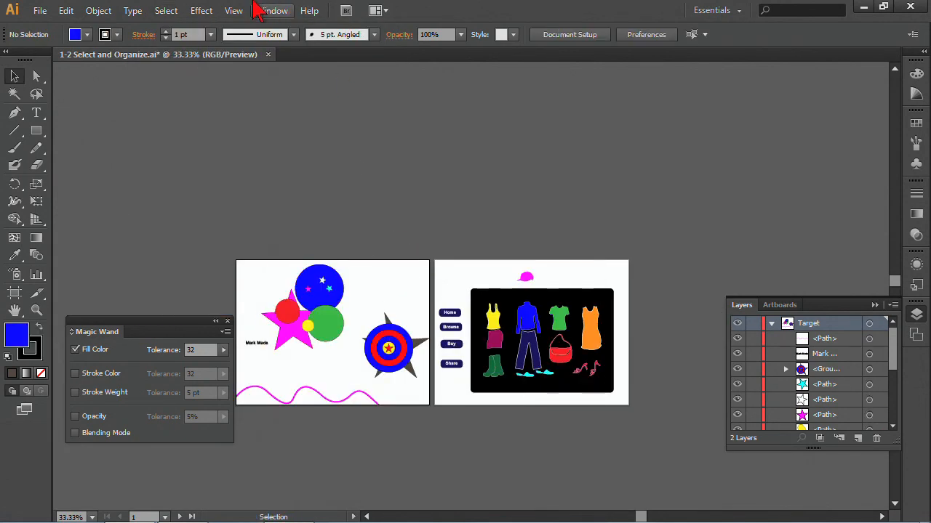
{"action": "left_click", "coordinate": [166, 10]}
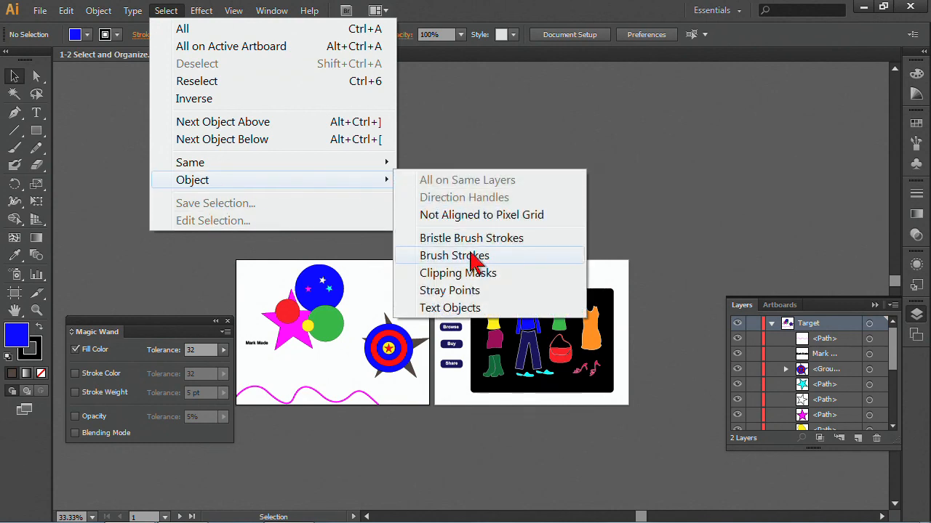
{"action": "left_click", "coordinate": [464, 290]}
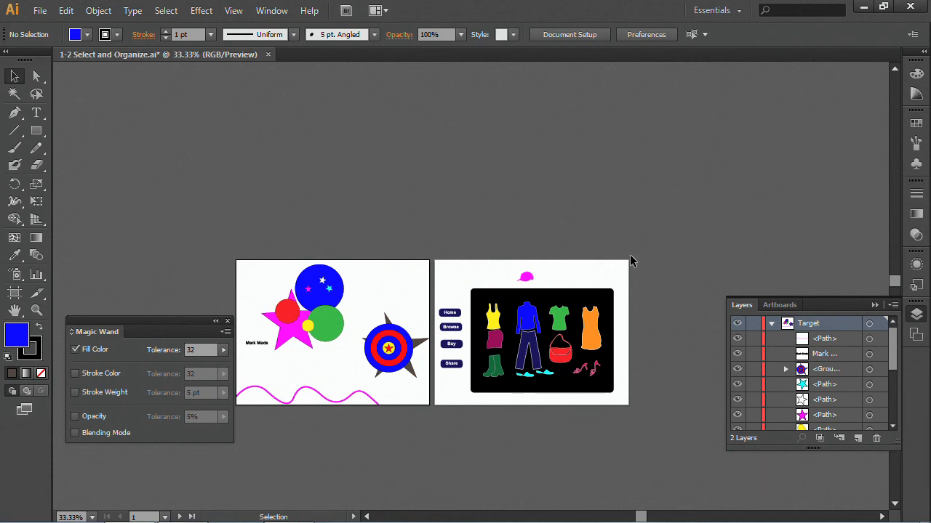
{"action": "left_click", "coordinate": [166, 11]}
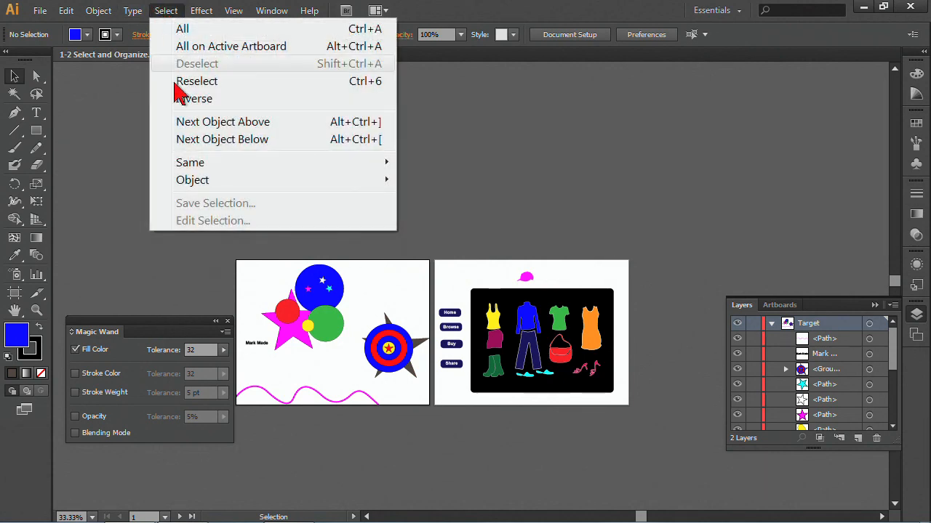
{"action": "mouse_move", "coordinate": [200, 186]}
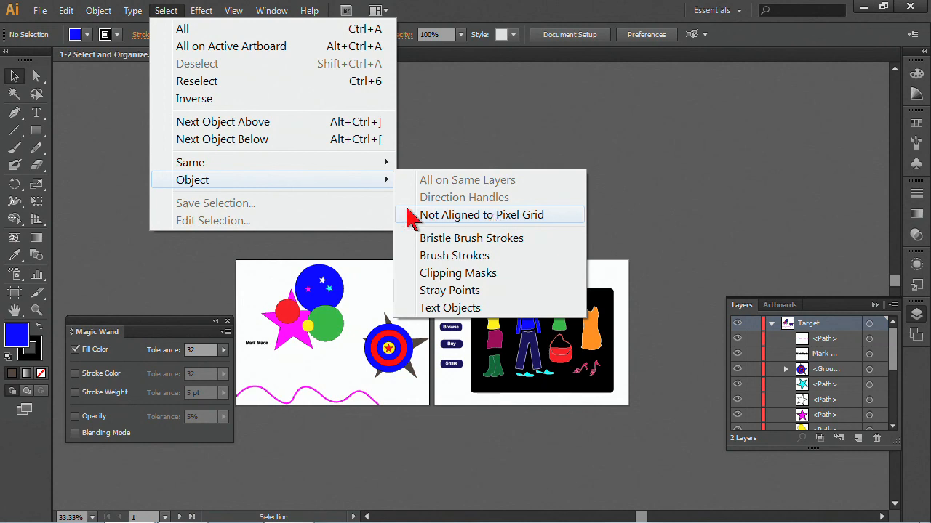
{"action": "left_click", "coordinate": [389, 279]}
Relocate the Magic Wand panel so it no longer covers the large magenta star and the circles
{"action": "key", "text": "ctrl+space"}
{"action": "left_click_drag", "start_coordinate": [255, 237], "coordinate": [452, 365]}
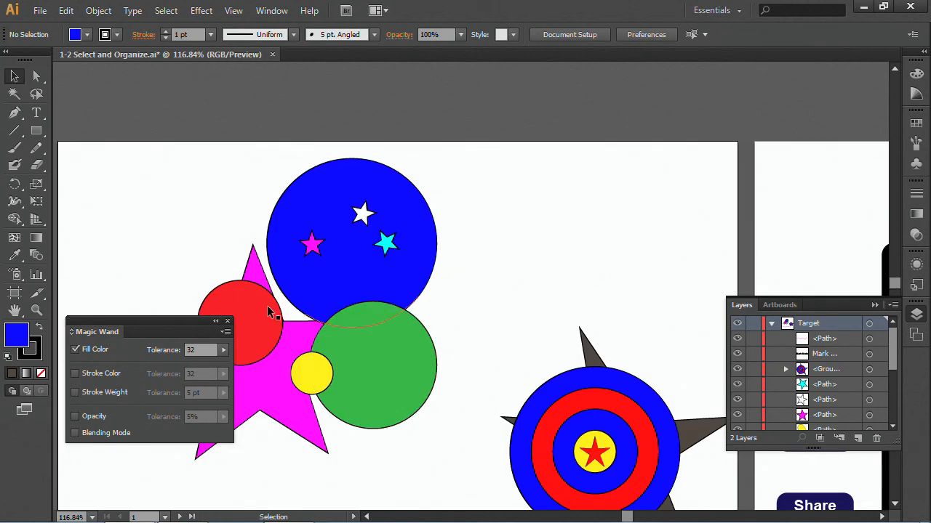
{"action": "left_click_drag", "start_coordinate": [183, 322], "coordinate": [745, 132]}
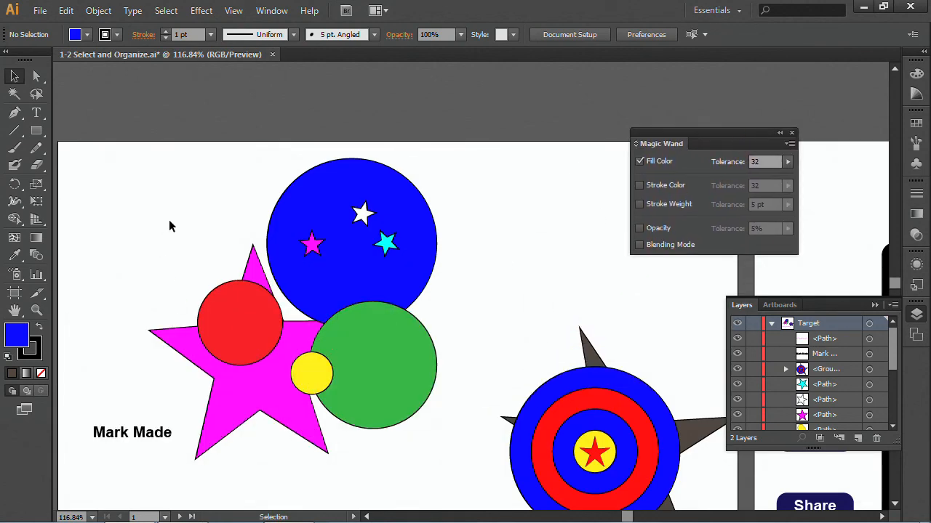
Select the three small stars inside the large blue circle together and save the selection as Stars
{"action": "left_click", "coordinate": [313, 245]}
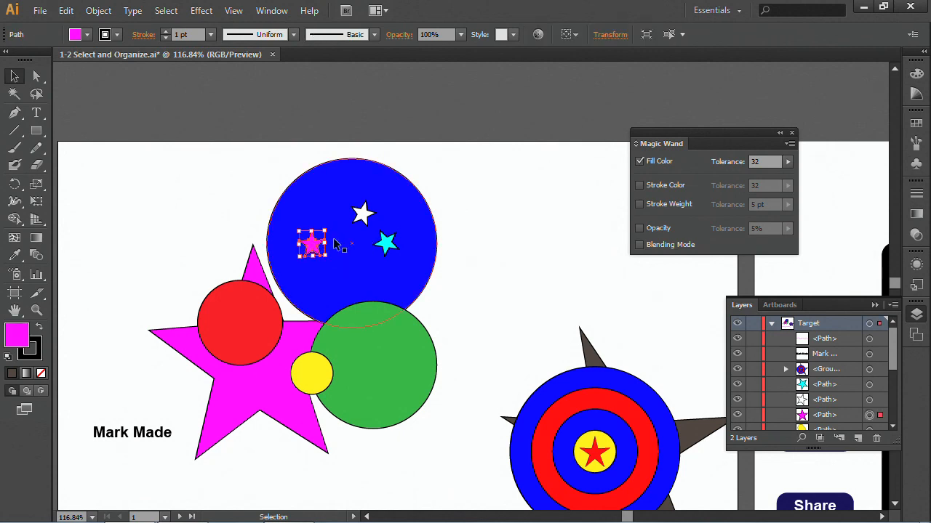
{"action": "left_click", "coordinate": [362, 214], "text": "shift"}
{"action": "left_click", "coordinate": [387, 245], "text": "shift"}
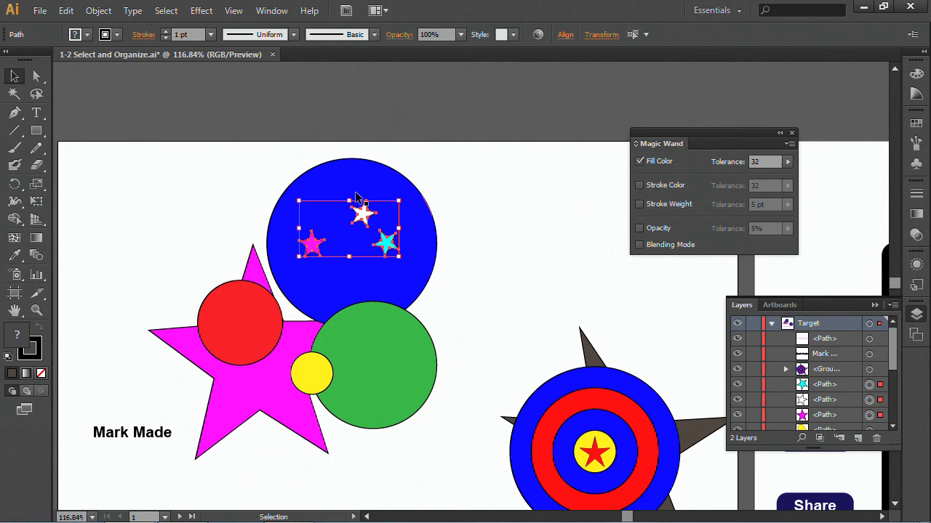
{"action": "left_click", "coordinate": [167, 11]}
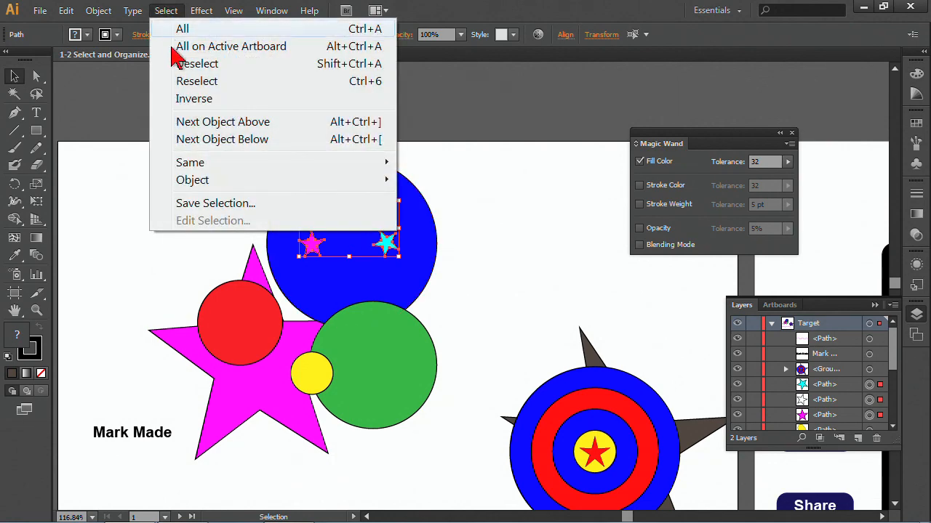
{"action": "left_click", "coordinate": [205, 206]}
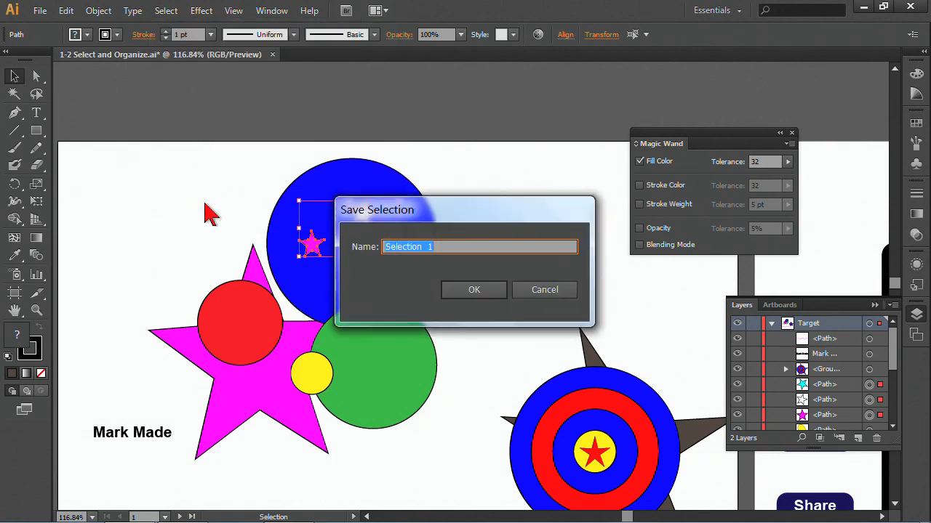
{"action": "type", "text": "Stars"}
{"action": "left_click", "coordinate": [474, 291]}
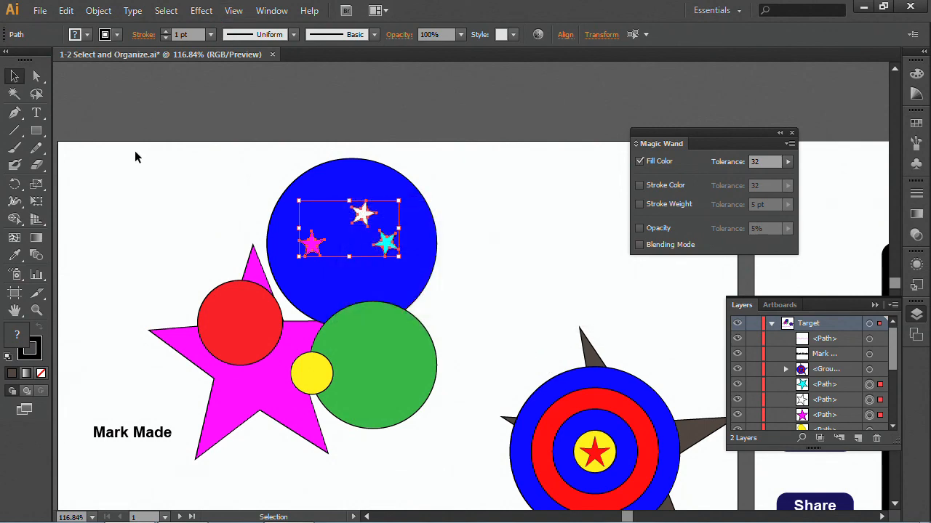
Deselect the artwork and recall the saved Stars selection
{"action": "left_click", "coordinate": [156, 142]}
{"action": "left_click", "coordinate": [169, 11]}
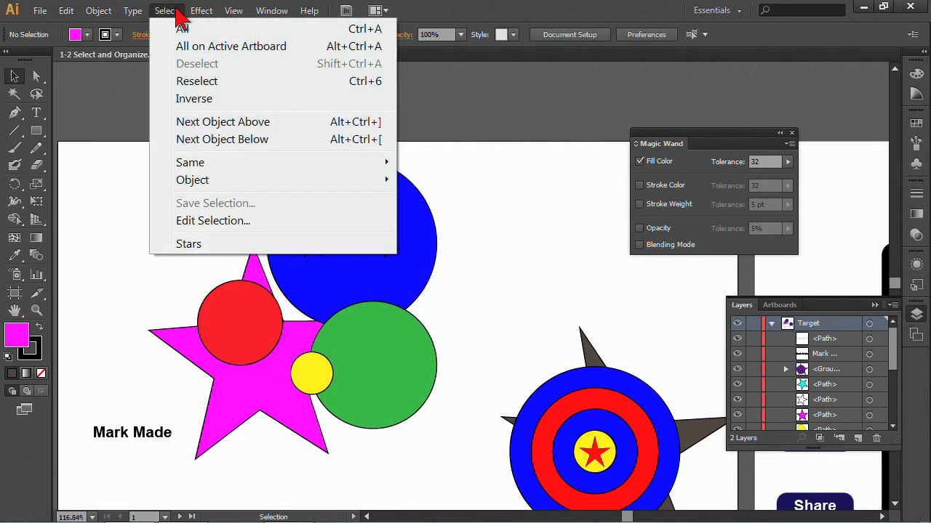
{"action": "left_click", "coordinate": [189, 244]}
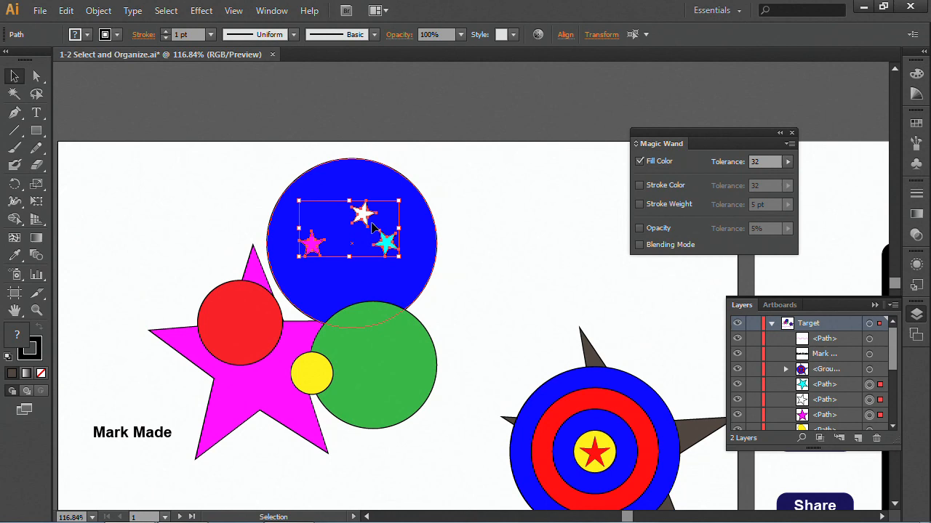
Shift and slightly enlarge the three selected stars within the blue circle, and fill them with a grey-brown swatch
{"action": "left_click_drag", "start_coordinate": [297, 245], "coordinate": [315, 237]}
{"action": "left_click_drag", "start_coordinate": [420, 251], "coordinate": [428, 271]}
{"action": "left_click", "coordinate": [87, 34]}
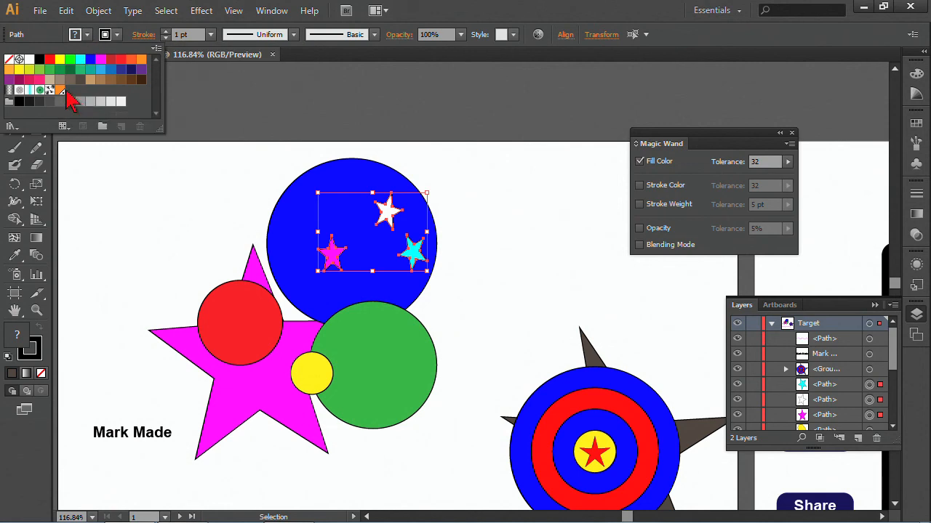
{"action": "left_click", "coordinate": [59, 79]}
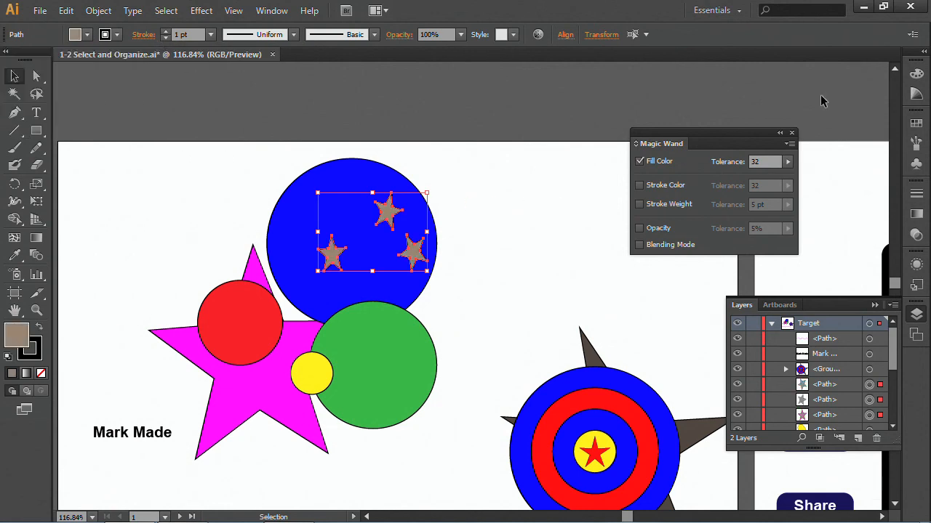